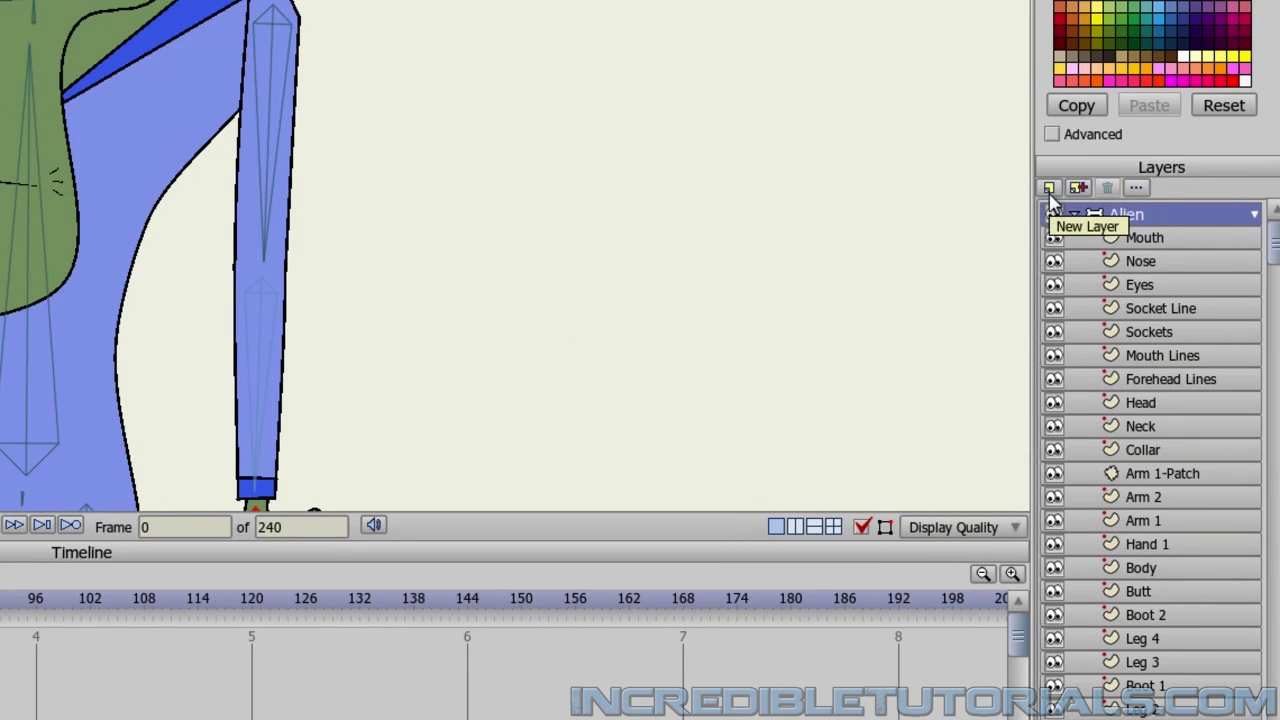
# Create a 'Mouth Switch' switch layer inside the Alien bone layer and nest the Mouth layer in it.
pyautogui.click(1049, 190)
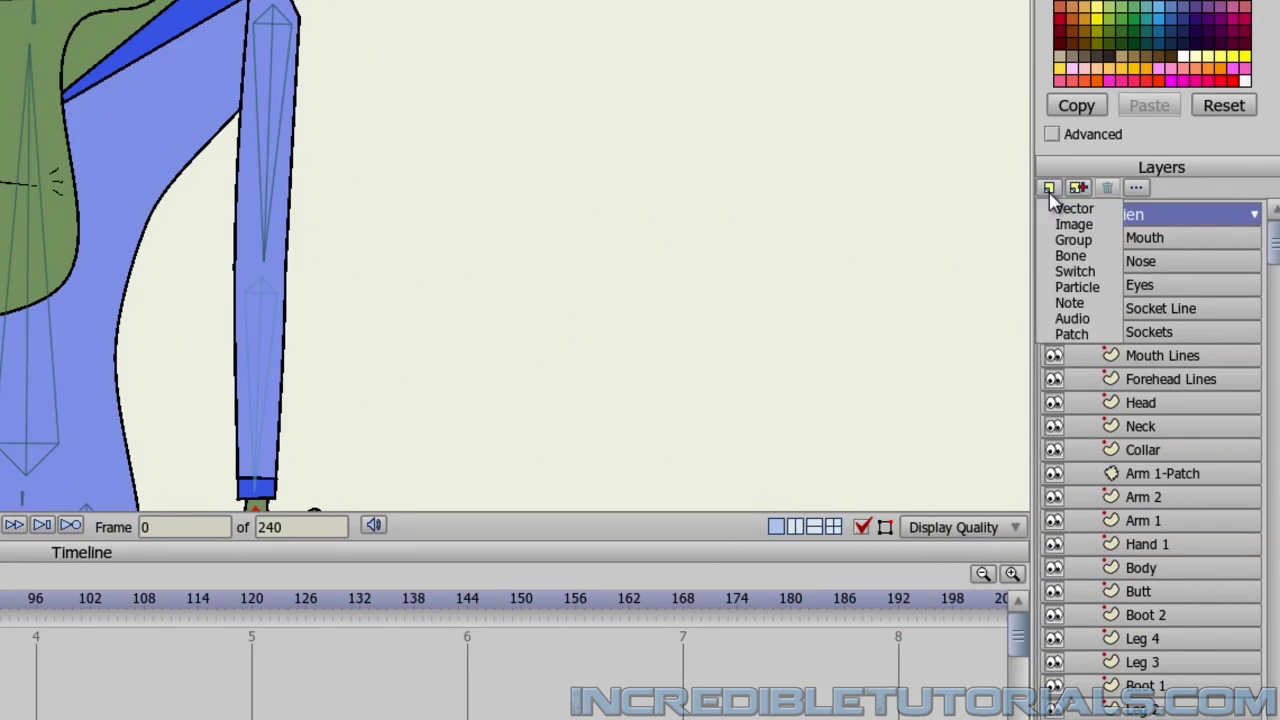
pyautogui.click(1085, 274)
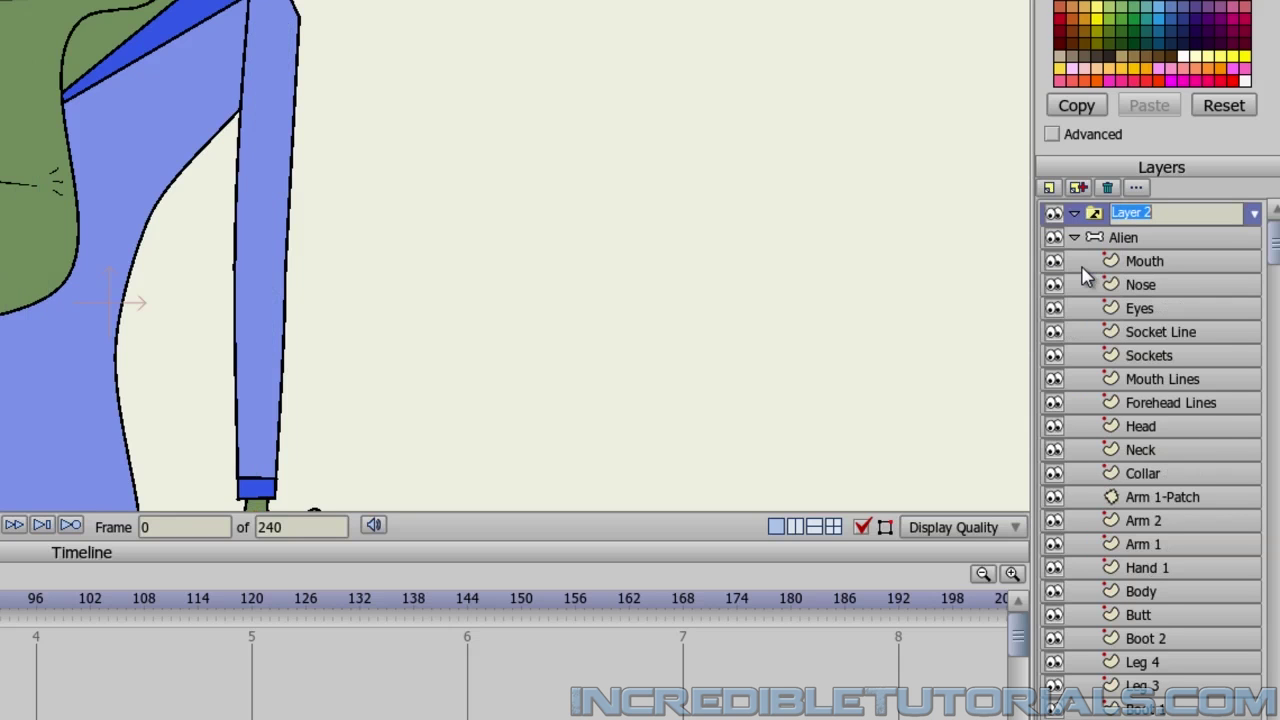
pyautogui.write('Mouth Switch')
pyautogui.press('Return')
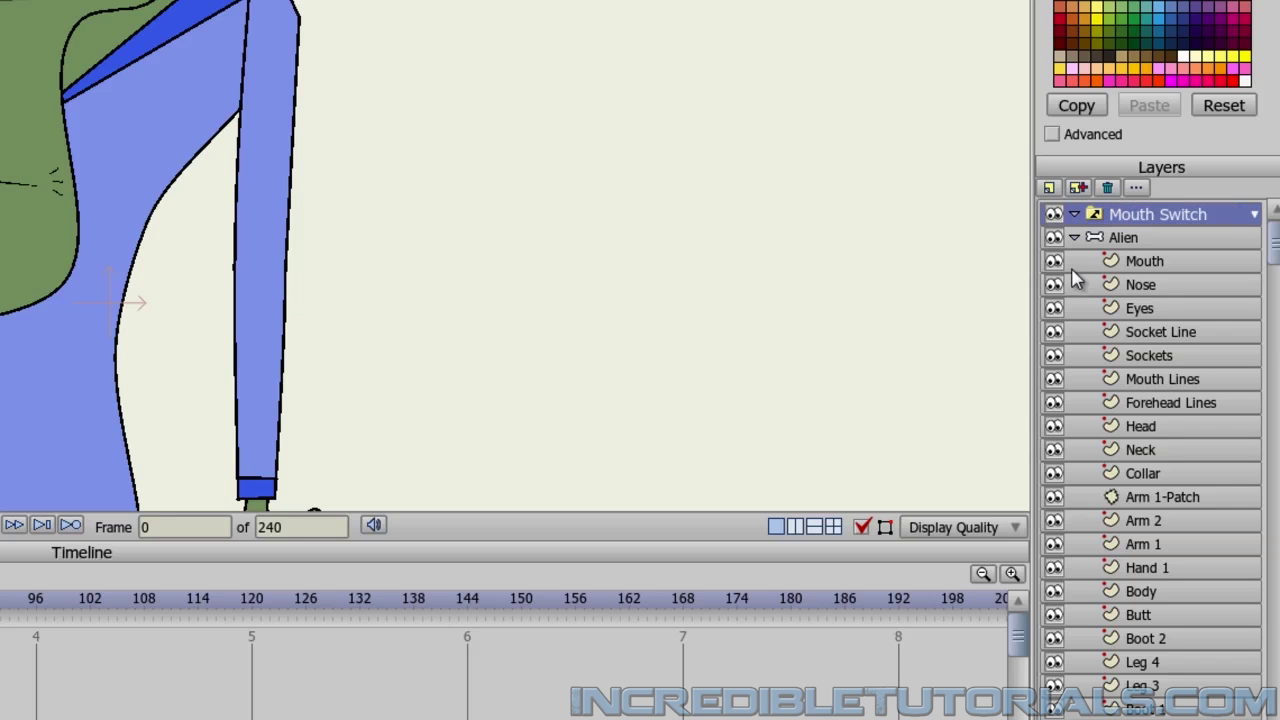
pyautogui.moveTo(1127, 214); pyautogui.dragTo(1135, 243)
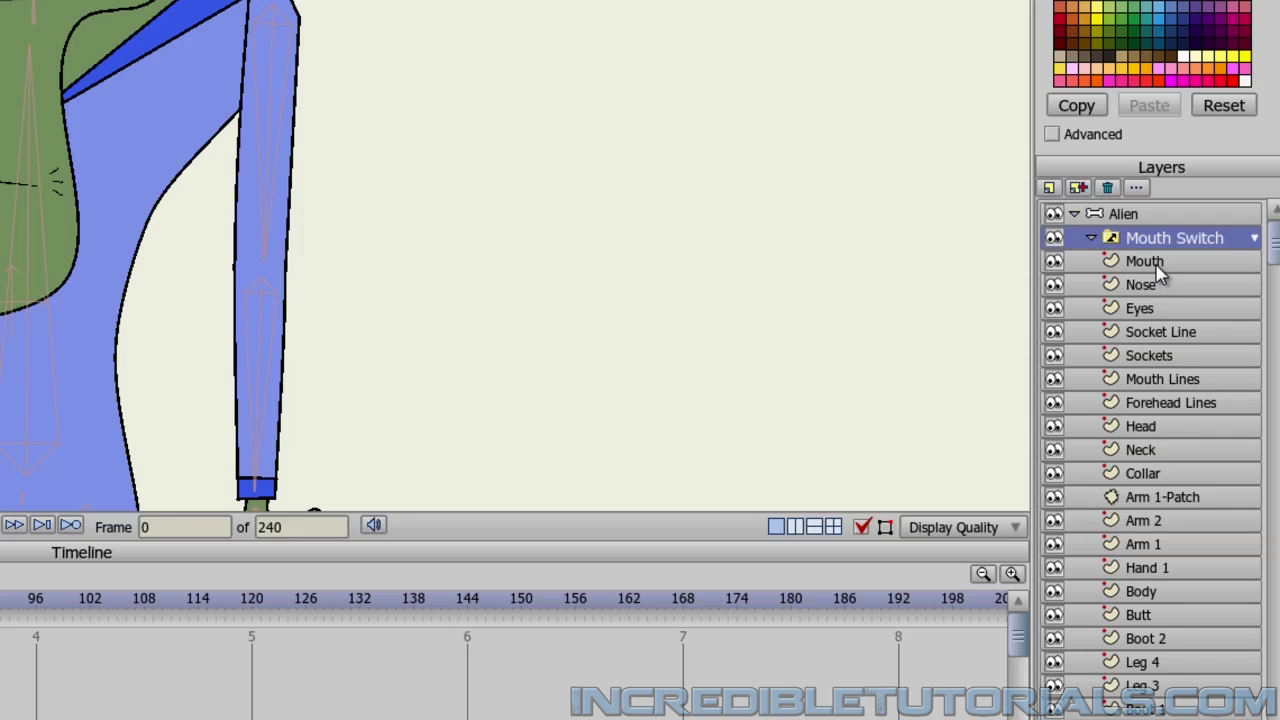
pyautogui.moveTo(1157, 268); pyautogui.dragTo(1165, 250)
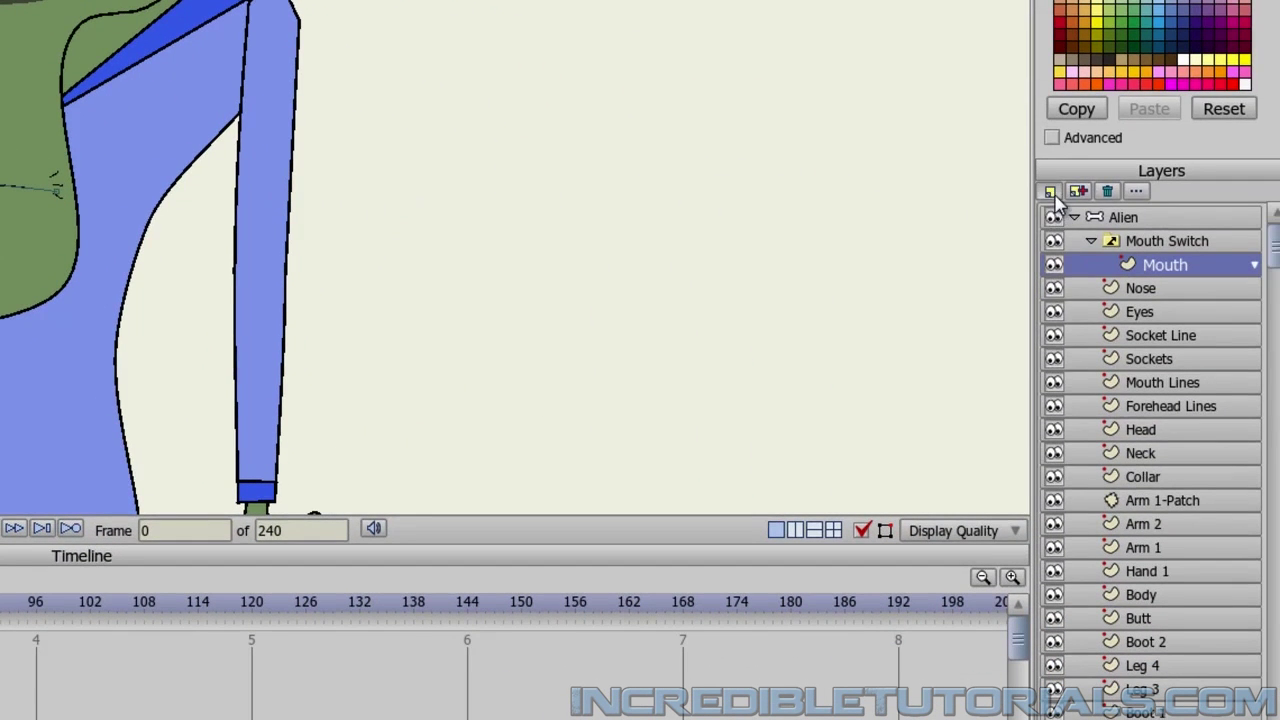
# Add a new vector layer named 'Open Mouth' inside Mouth Switch.
pyautogui.click(1050, 192)
pyautogui.click(1062, 213)
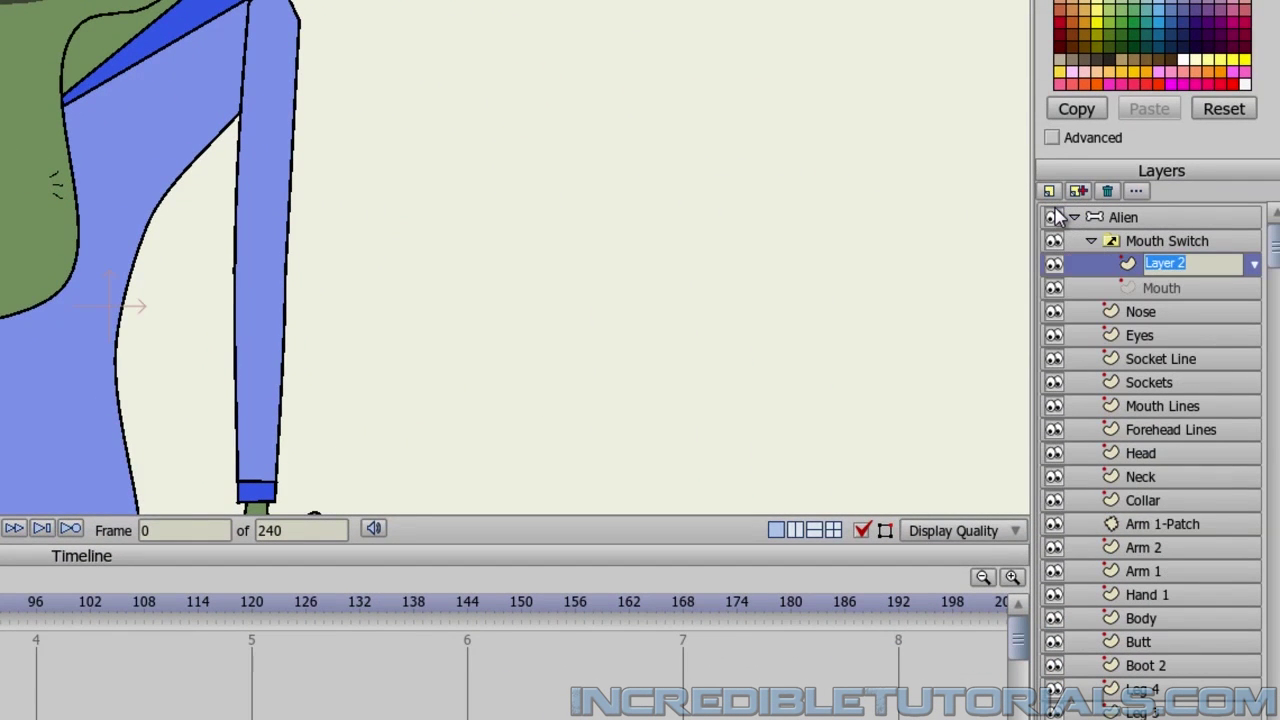
pyautogui.write('Open Mouth')
pyautogui.press('Return')
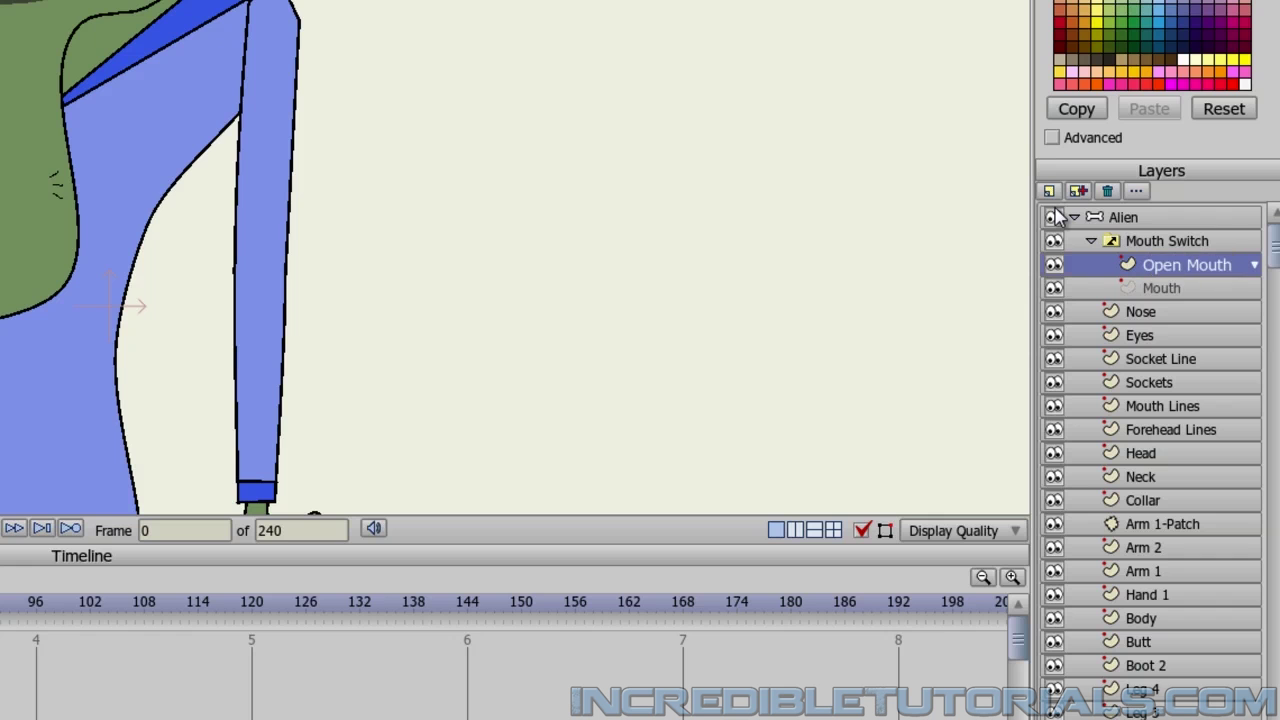
# Rename the original Mouth layer to 'Closed Mouth' in its Layer Settings.
pyautogui.click(1181, 299)
pyautogui.doubleClick(1181, 299)
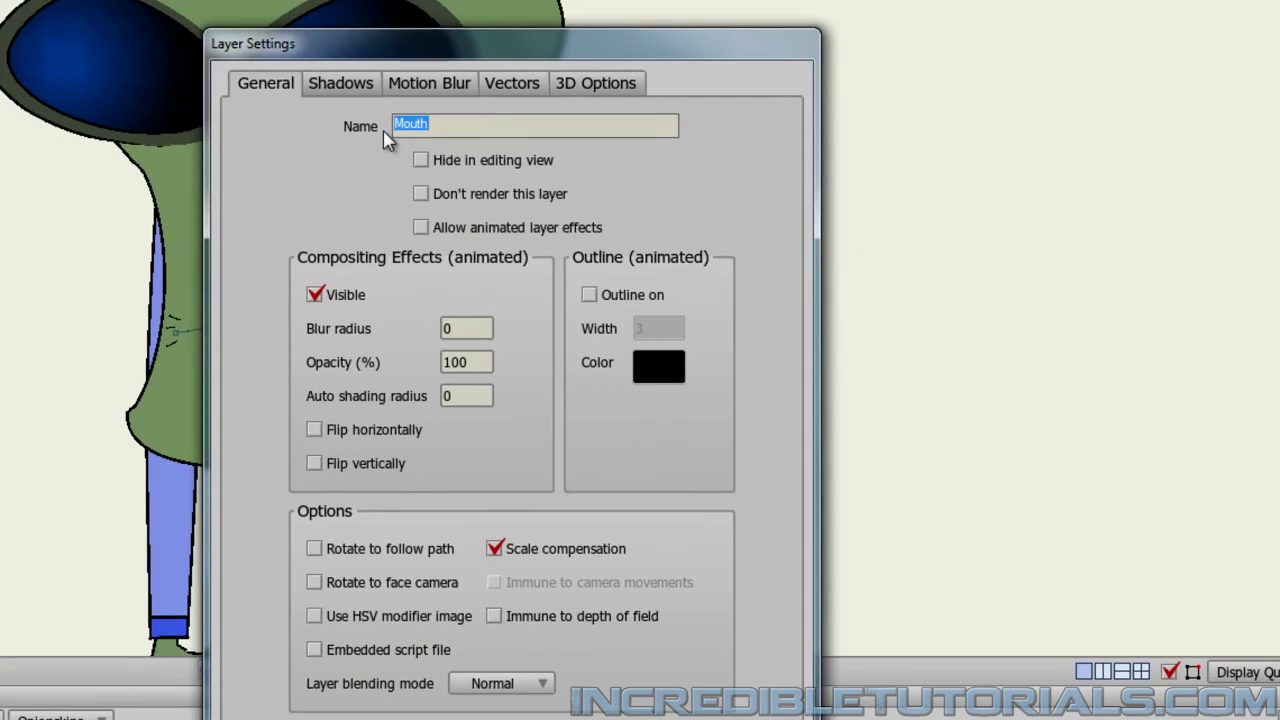
pyautogui.click(398, 124)
pyautogui.write('Closed')
pyautogui.press('Return')
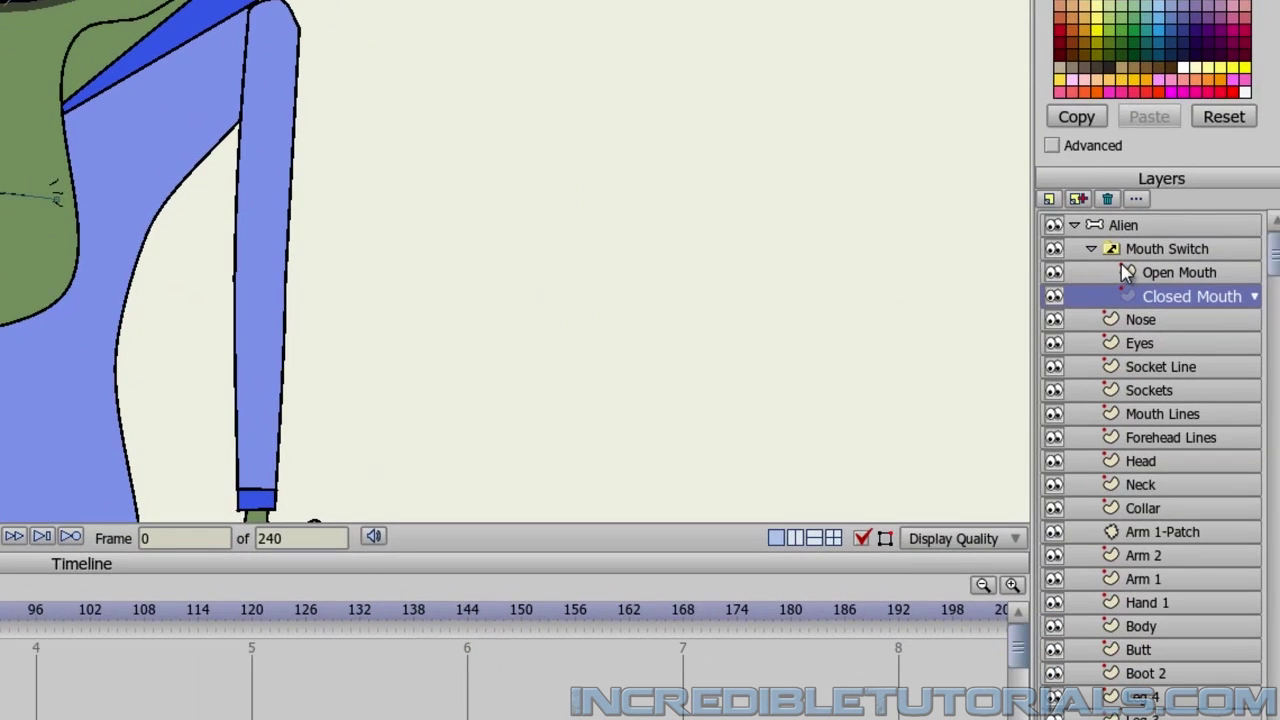
# On the Open Mouth layer, copy the alien head's style with the Eyedropper and set the fill to black (0,0,0).
pyautogui.click(1186, 274)
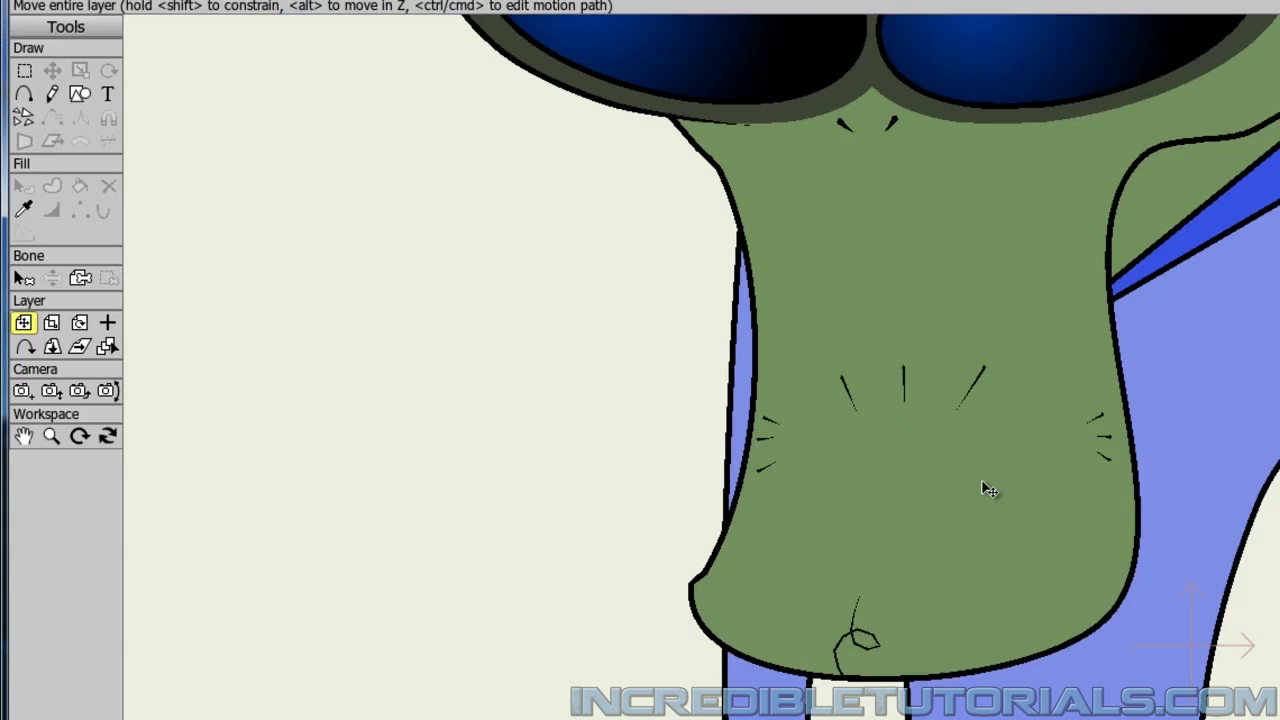
pyautogui.scroll(3, 912, 474)
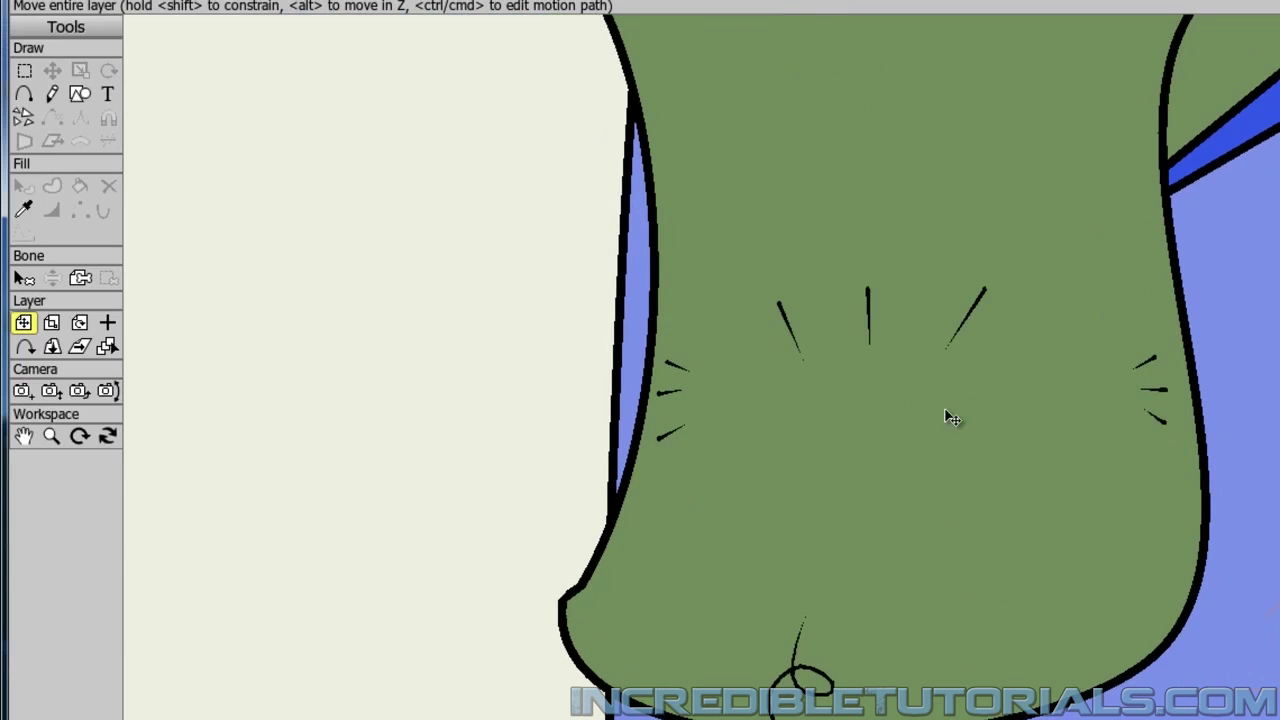
pyautogui.click(25, 210)
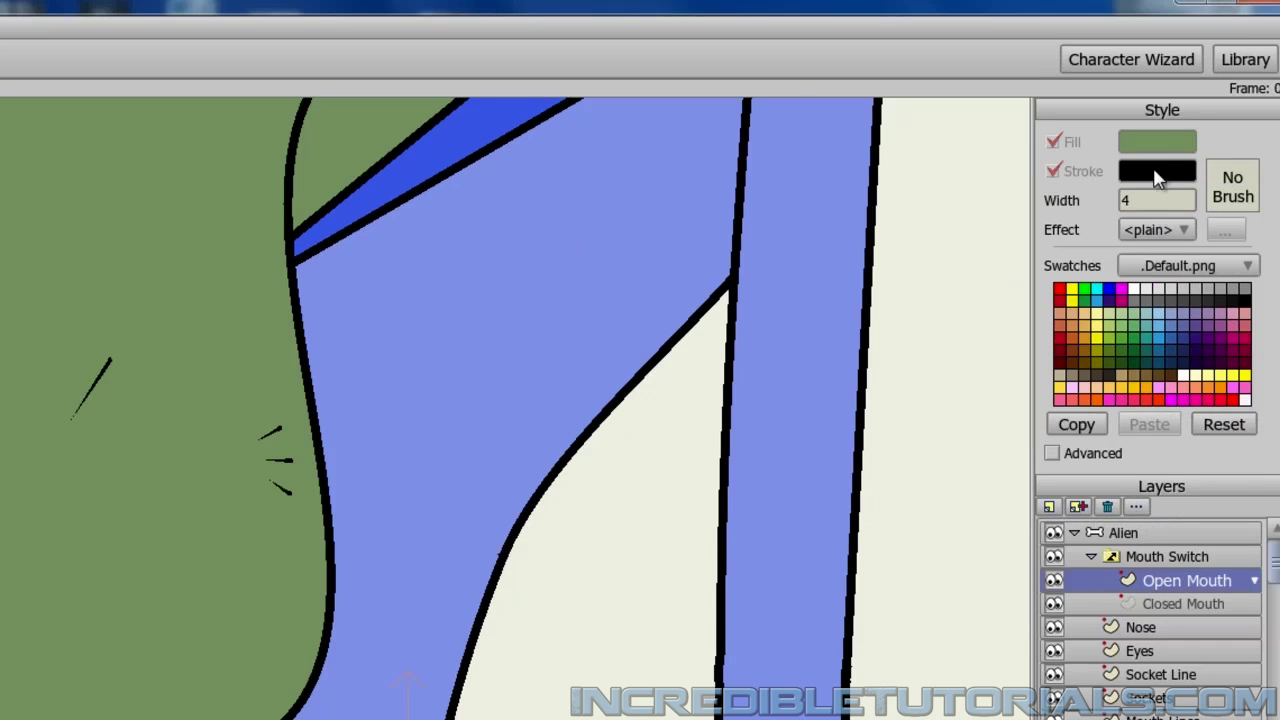
pyautogui.click(1155, 148)
pyautogui.moveTo(237, 585)
pyautogui.mouseDown()
pyautogui.moveTo(34, 640)
pyautogui.moveTo(3, 712)
pyautogui.mouseUp()
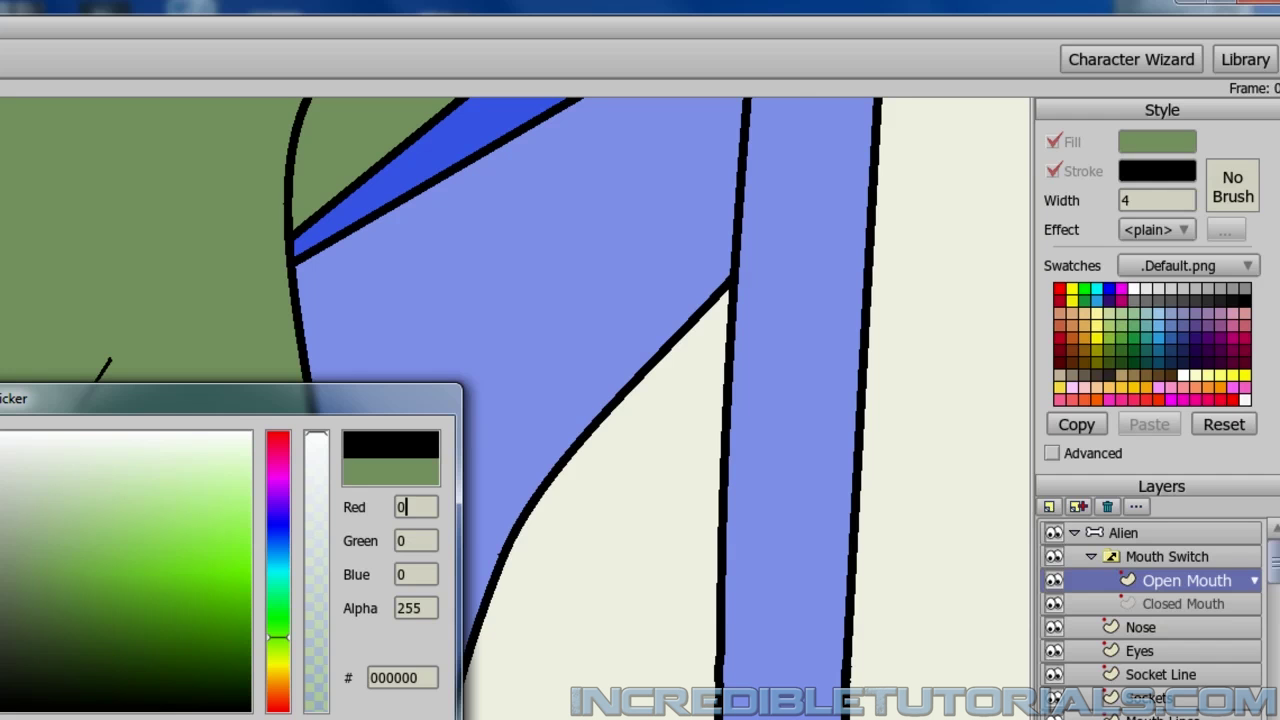
pyautogui.press('Return')
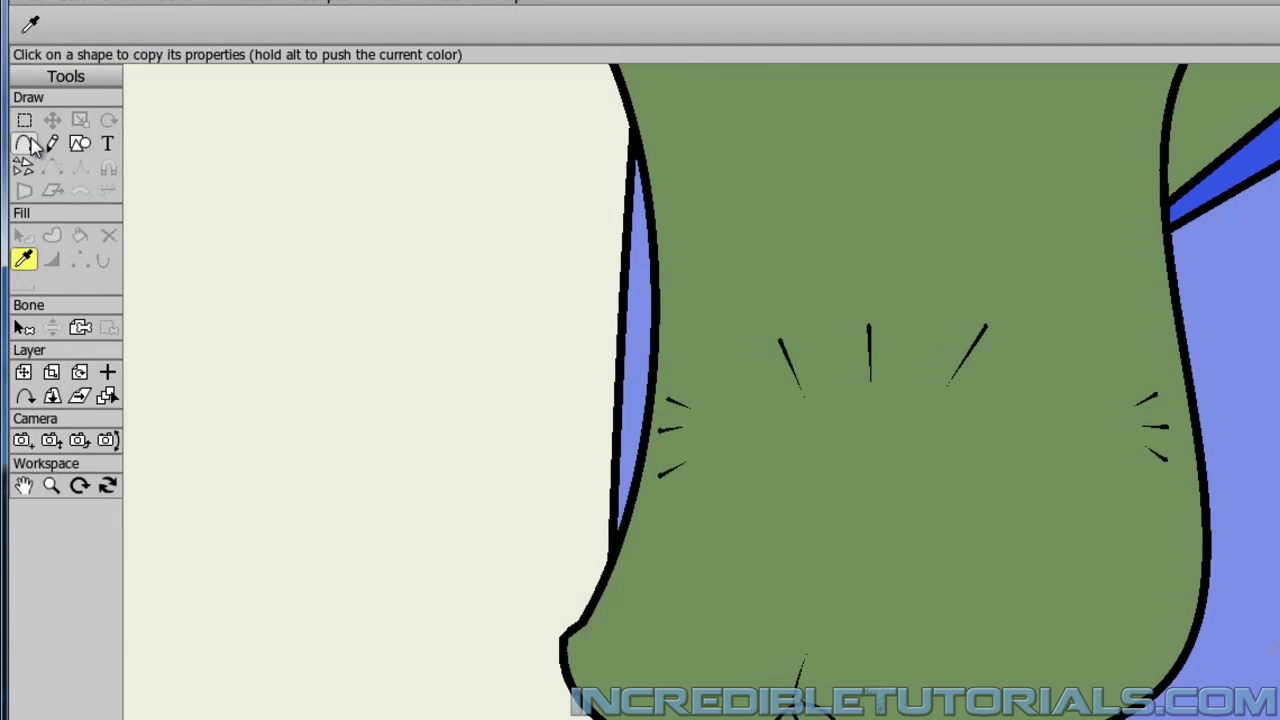
# With Add Point and Auto-fill on, draw and close the open-mouth outline on the lower face.
pyautogui.click(30, 145)
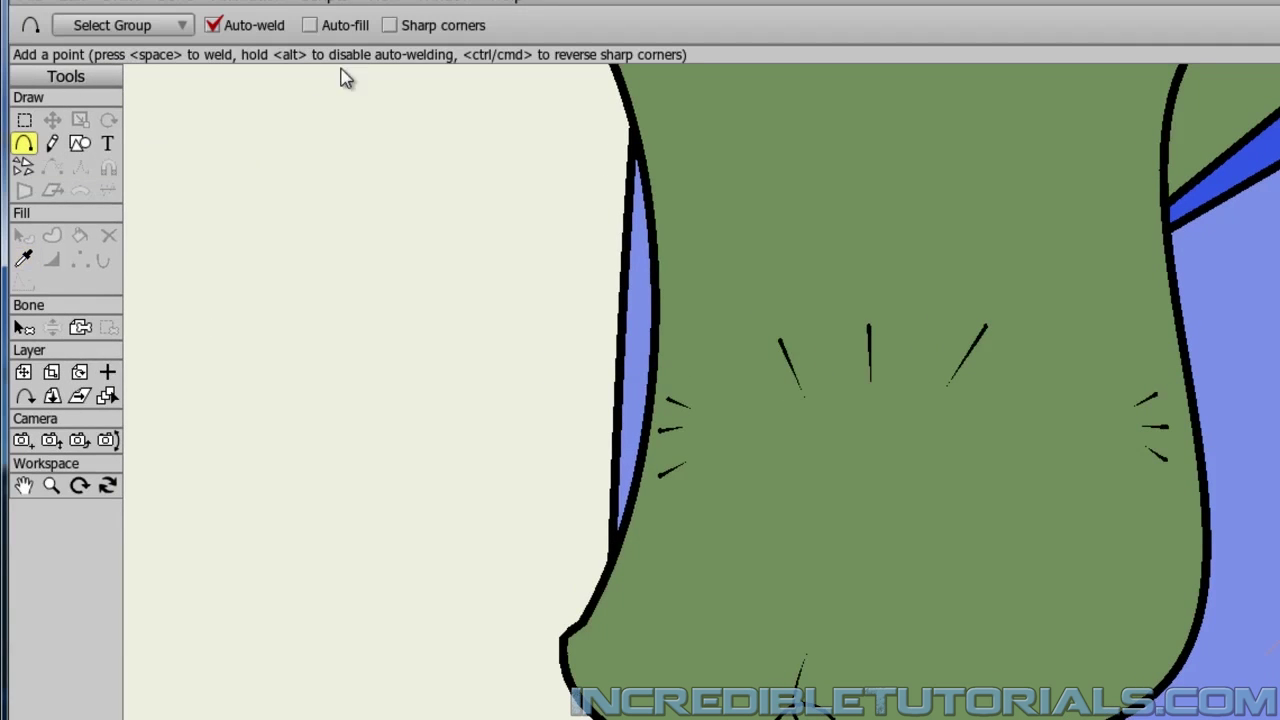
pyautogui.click(310, 25)
pyautogui.moveTo(731, 459); pyautogui.dragTo(1031, 667)
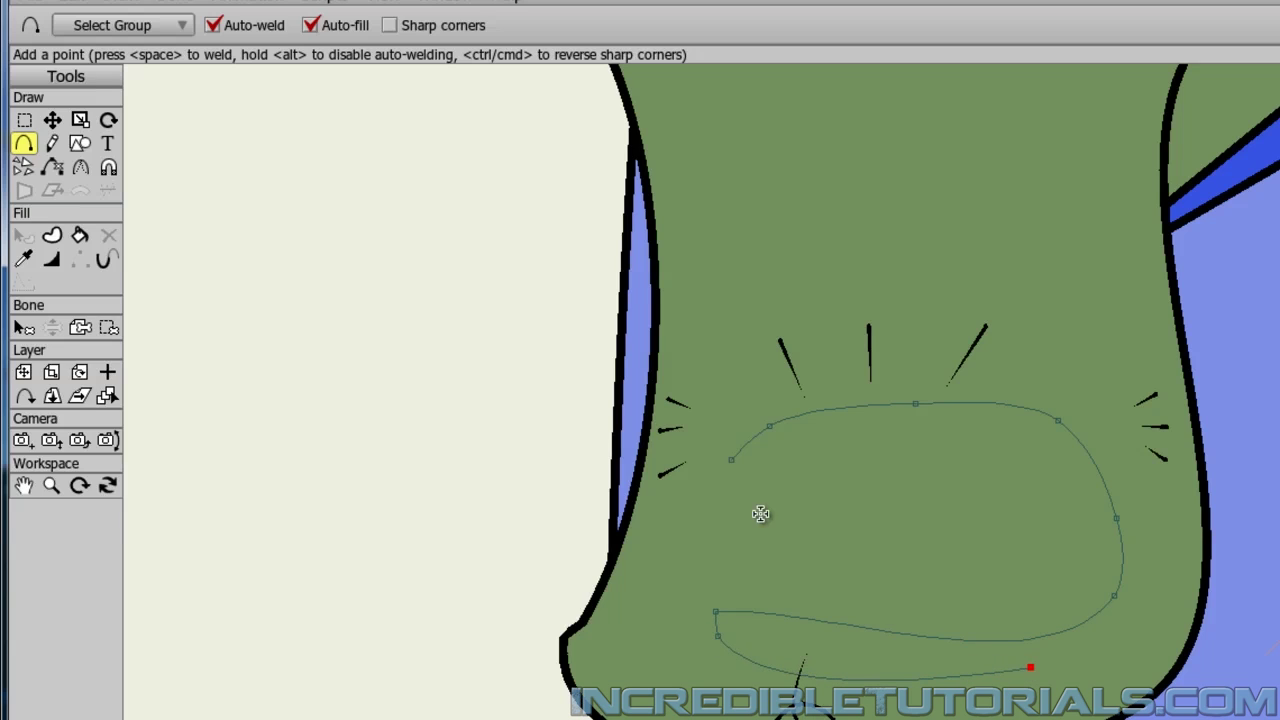
pyautogui.click(751, 444)
pyautogui.moveTo(749, 443); pyautogui.dragTo(748, 611)
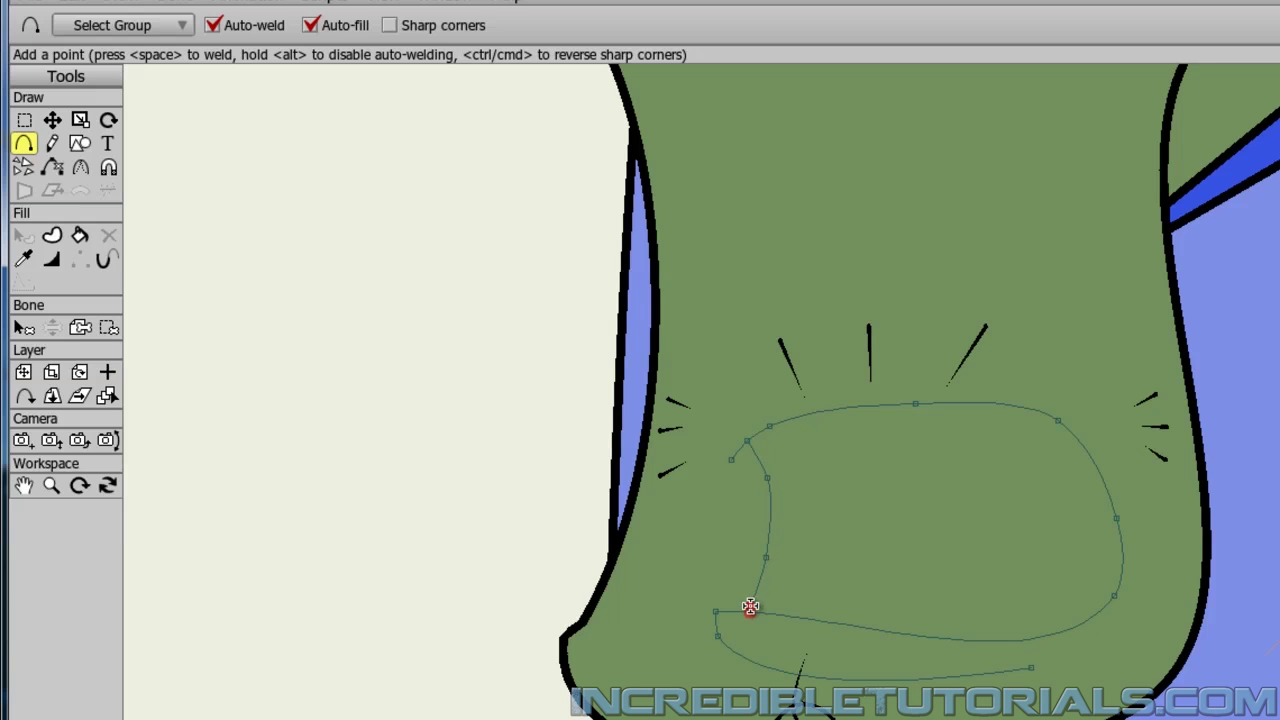
# Paint-bucket the mouth black with Both fill and outline, then stroke the lower lip curve black.
pyautogui.click(80, 236)
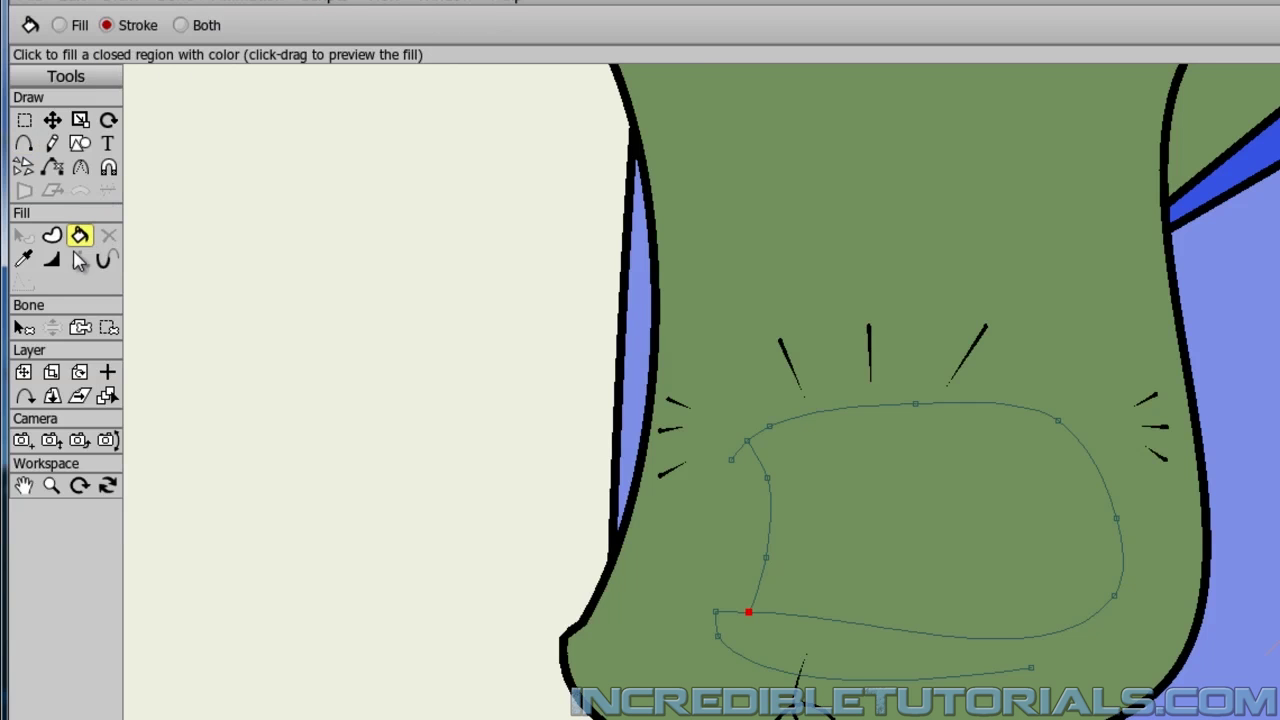
pyautogui.click(203, 30)
pyautogui.click(939, 572)
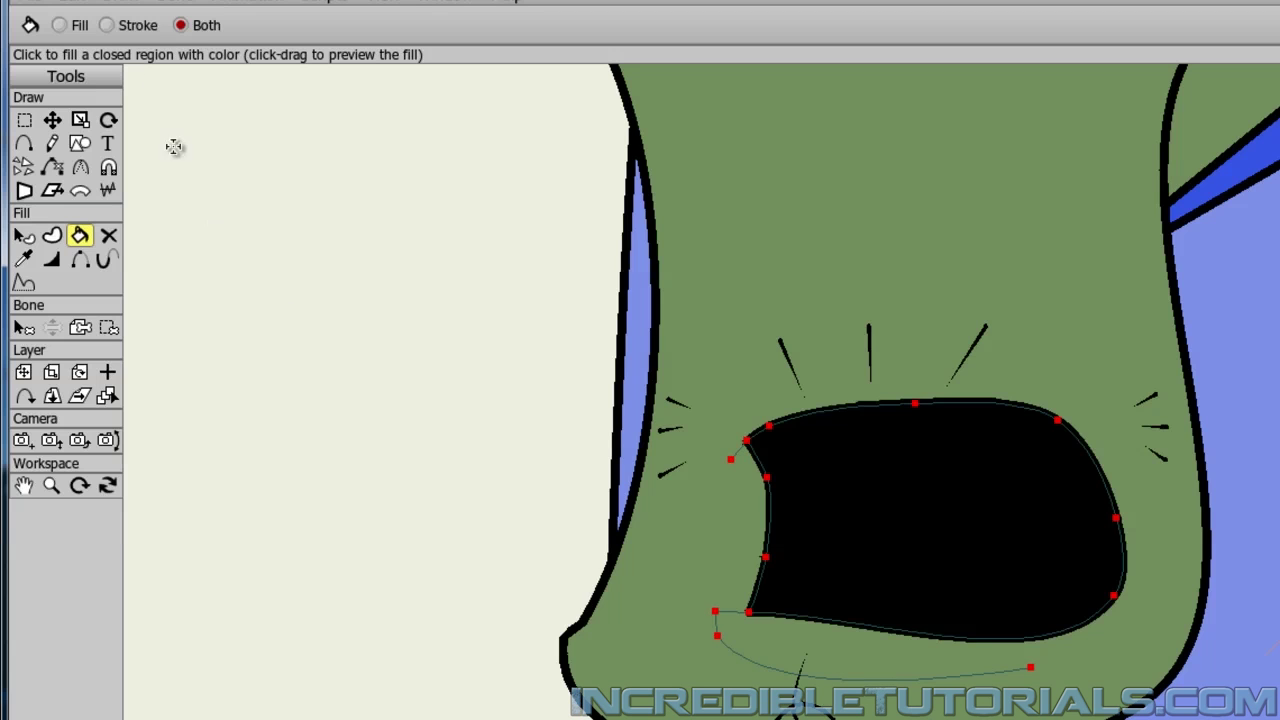
pyautogui.click(107, 25)
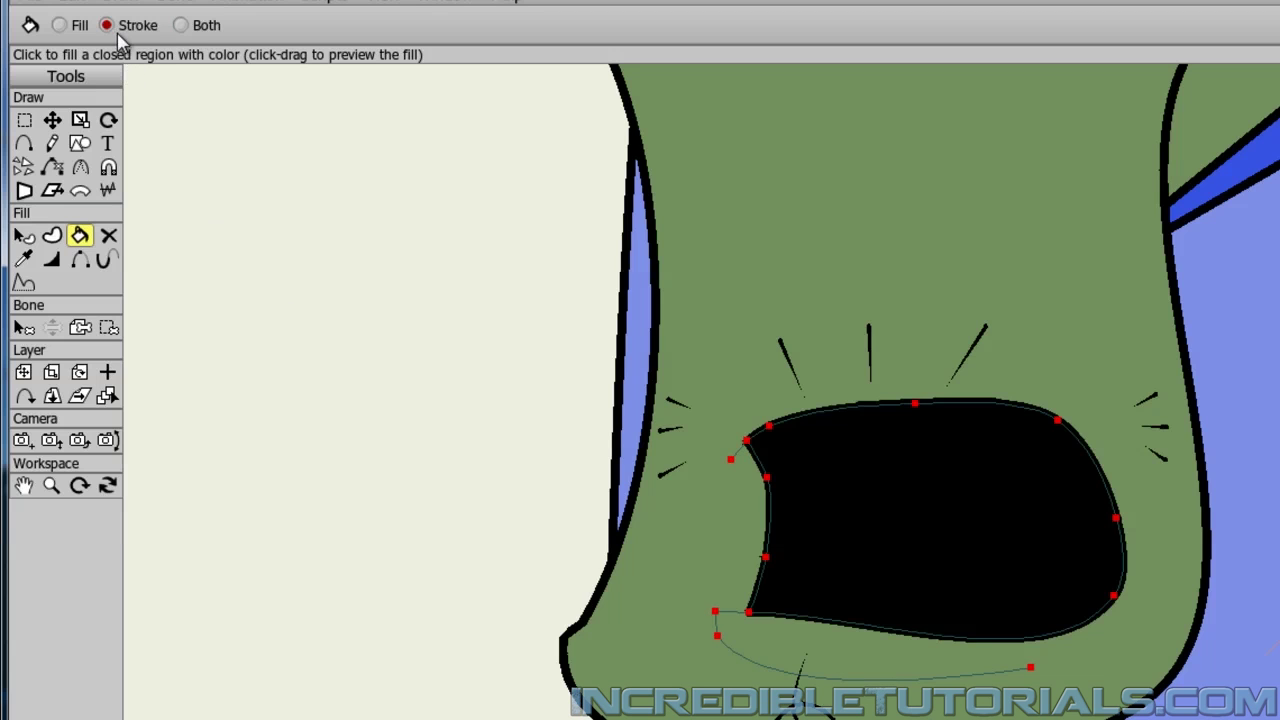
pyautogui.click(848, 679)
pyautogui.scroll(-3, 719, 590)
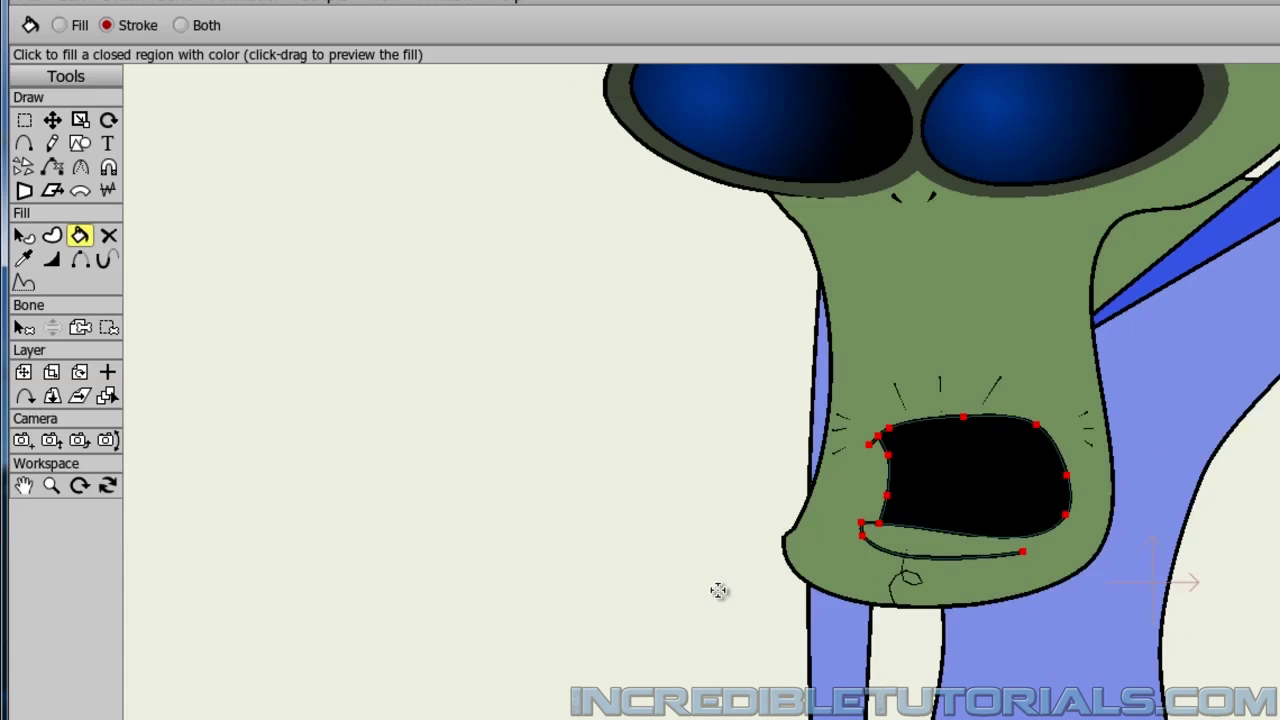
pyautogui.scroll(3, 707, 518)
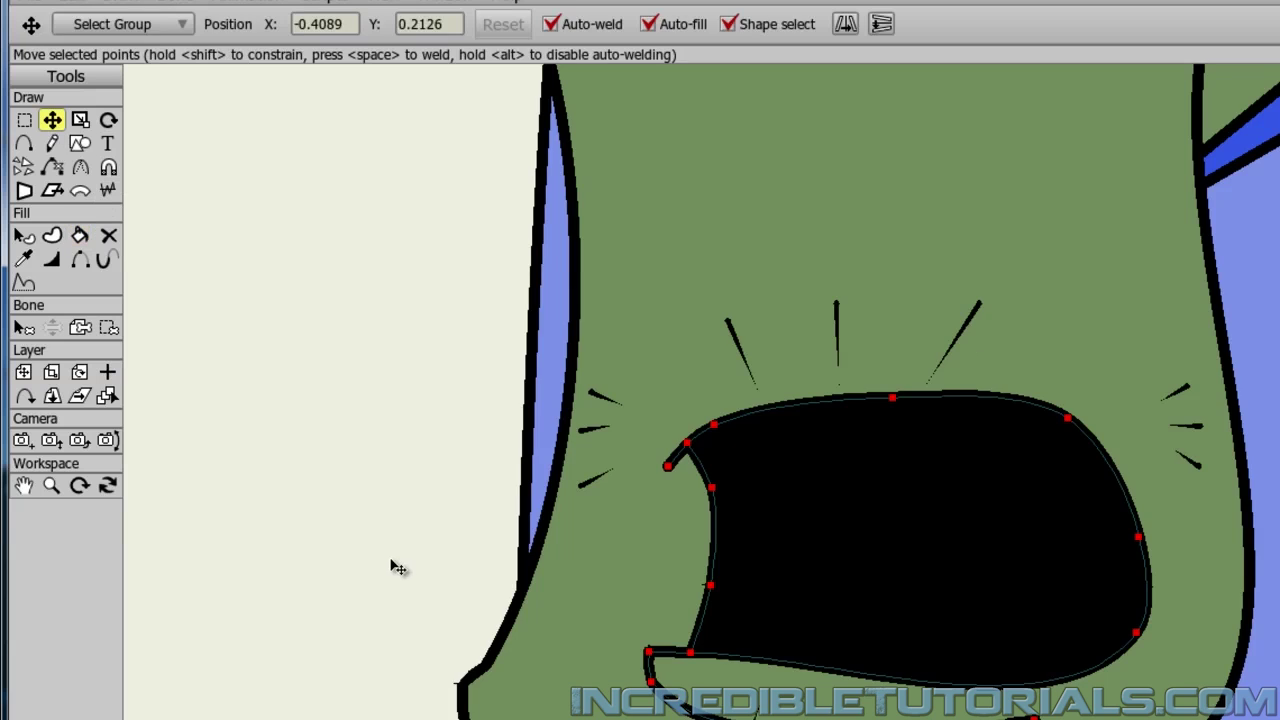
# Squash and nudge the Closed Mouth points into a shut smile line.
pyautogui.click(52, 119)
pyautogui.scroll(-3, 391, 563)
pyautogui.scroll(3, 420, 575)
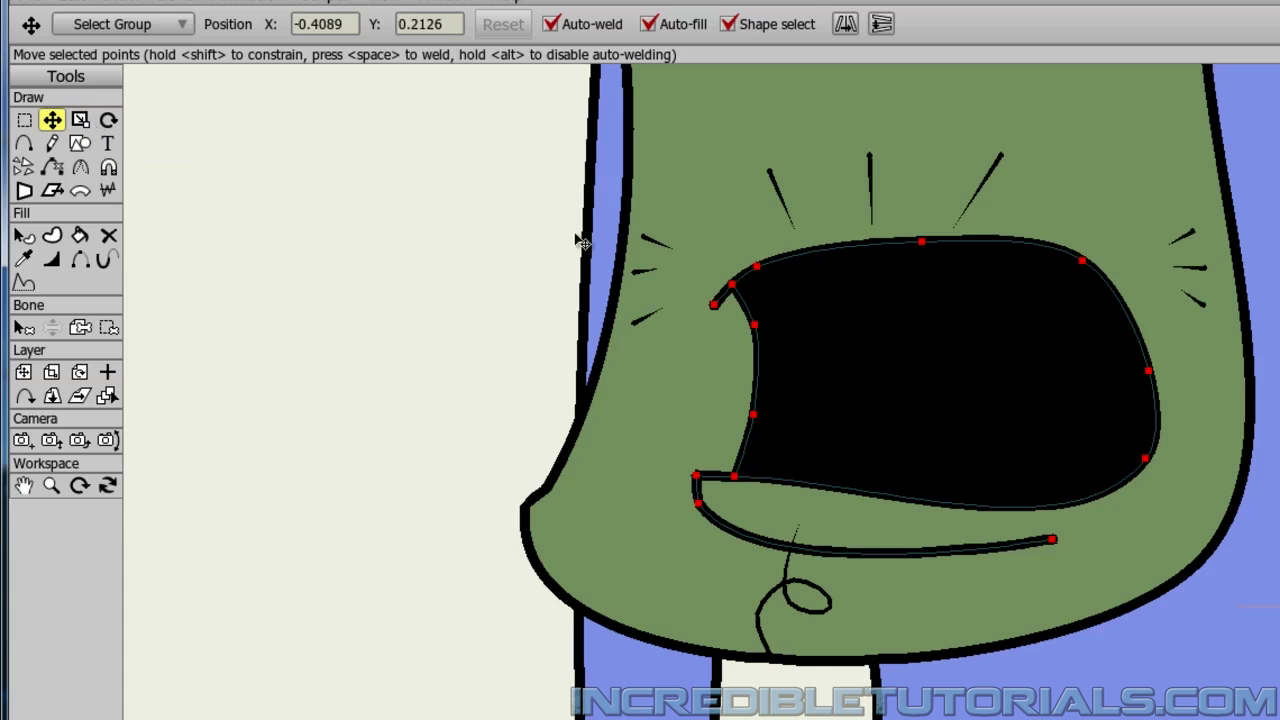
pyautogui.click(80, 122)
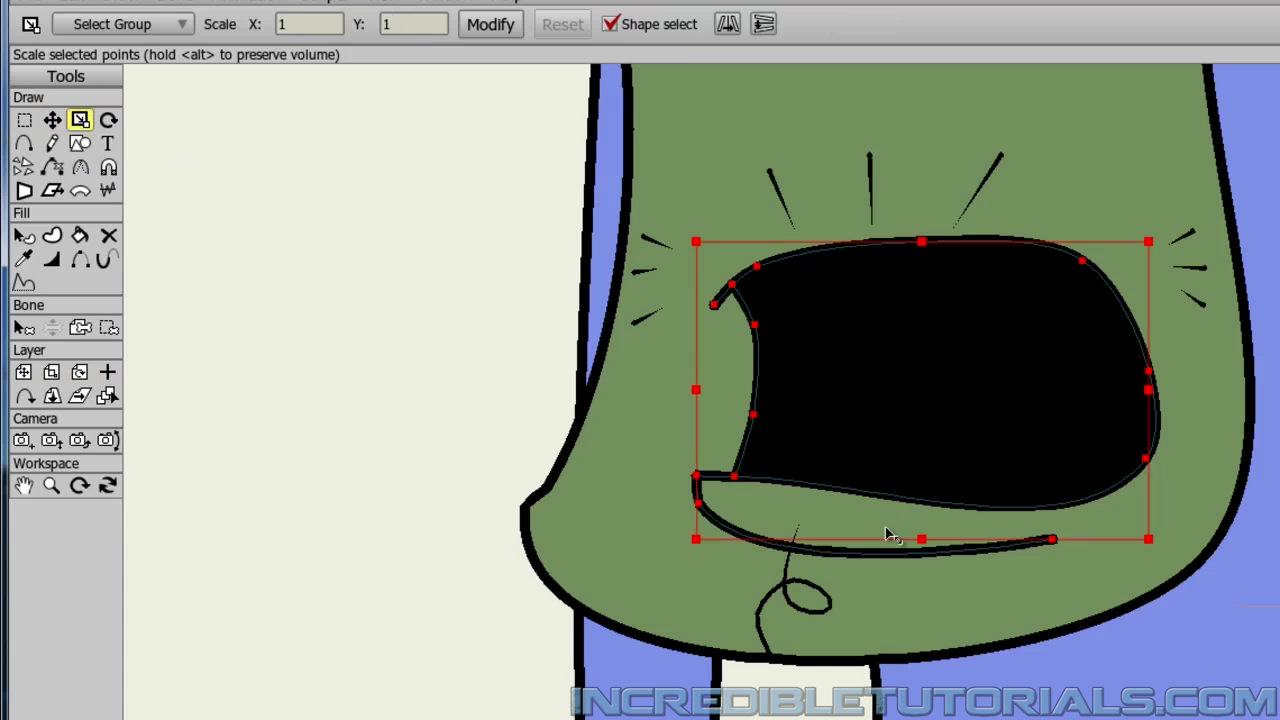
pyautogui.moveTo(920, 538); pyautogui.dragTo(923, 522)
pyautogui.click(52, 120)
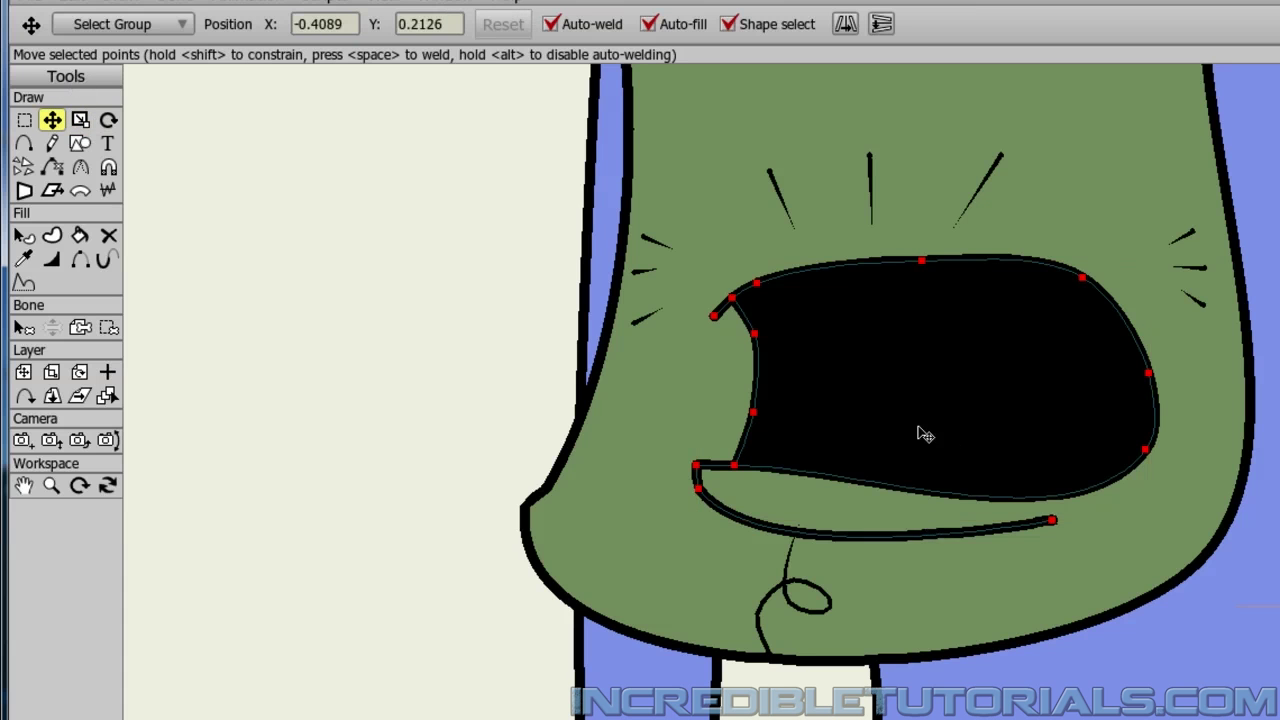
pyautogui.moveTo(922, 433); pyautogui.dragTo(922, 425)
pyautogui.scroll(-5, 688, 505)
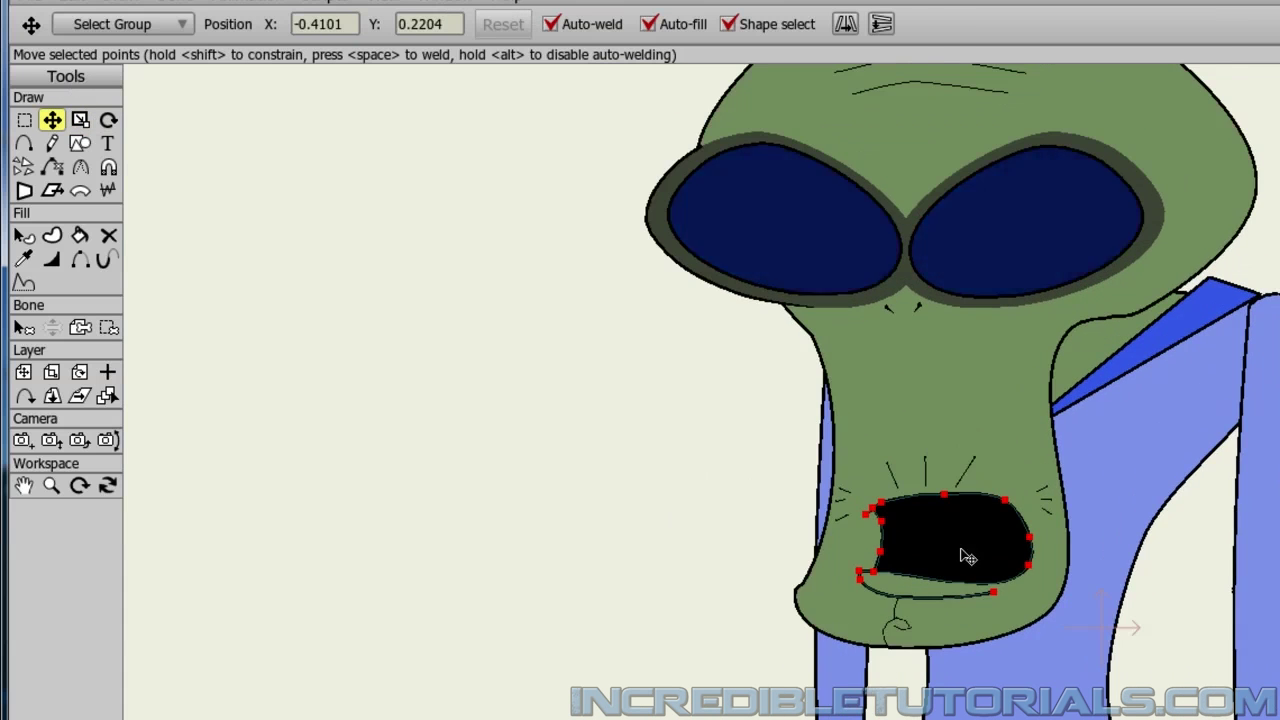
pyautogui.moveTo(967, 558); pyautogui.dragTo(958, 552)
pyautogui.scroll(4, 566, 560)
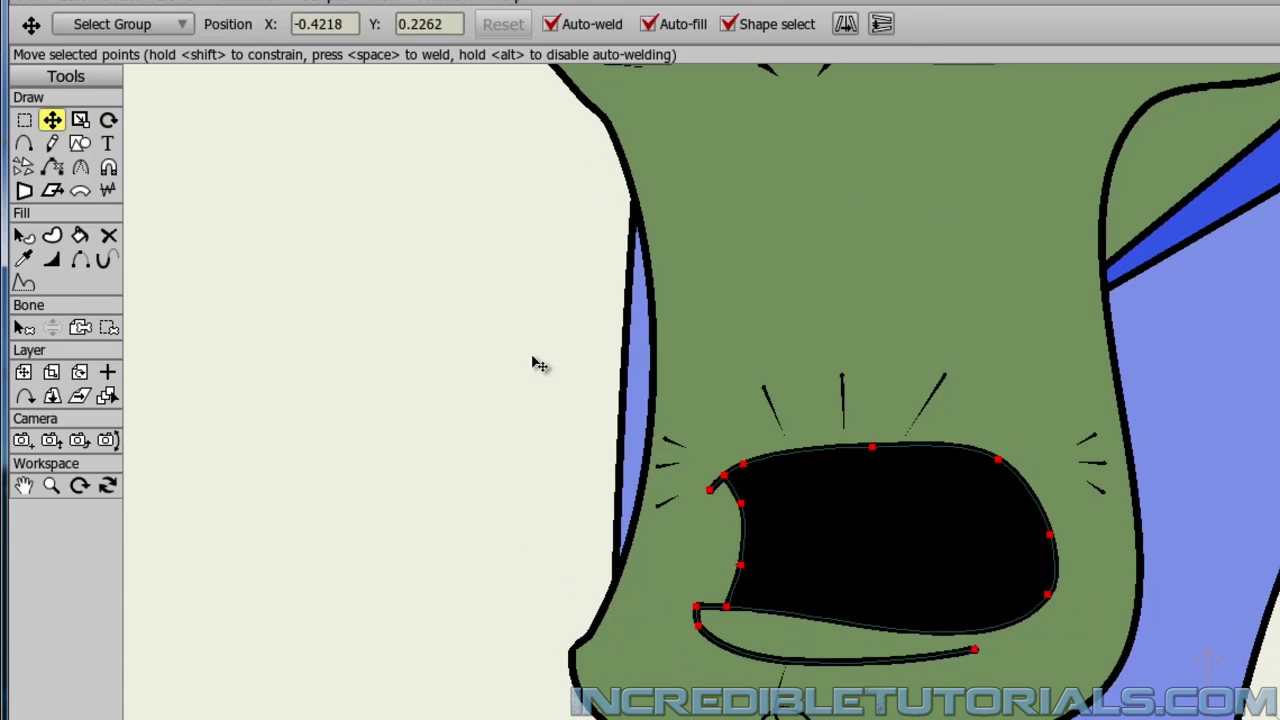
# Toggle undo and redo to compare open and closed mouths, ending on the closed line.
pyautogui.hotkey('ctrl', 'z')
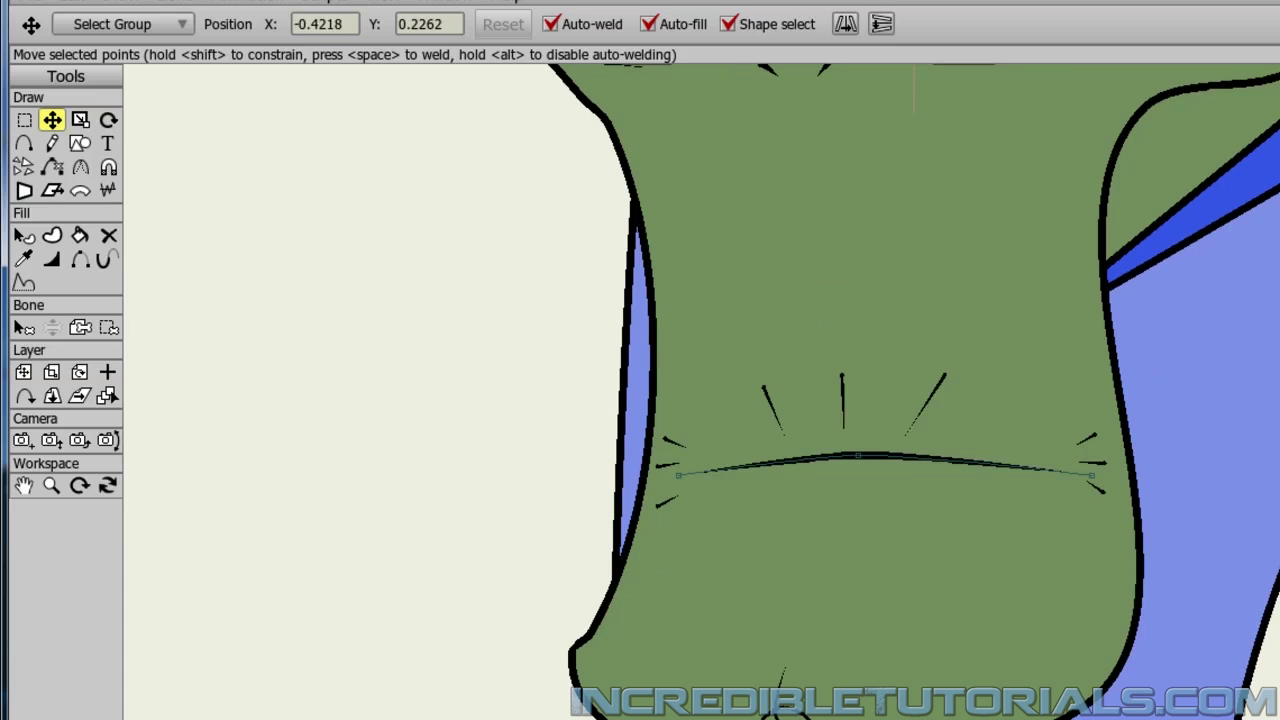
pyautogui.hotkey('ctrl', 'shift', 'z')
pyautogui.hotkey('ctrl', 'z')
pyautogui.hotkey('ctrl', 'shift', 'z')
pyautogui.hotkey('ctrl', 'z')
pyautogui.hotkey('ctrl', 'shift', 'z')
pyautogui.hotkey('ctrl', 'z')
pyautogui.hotkey('ctrl', 'shift', 'z')
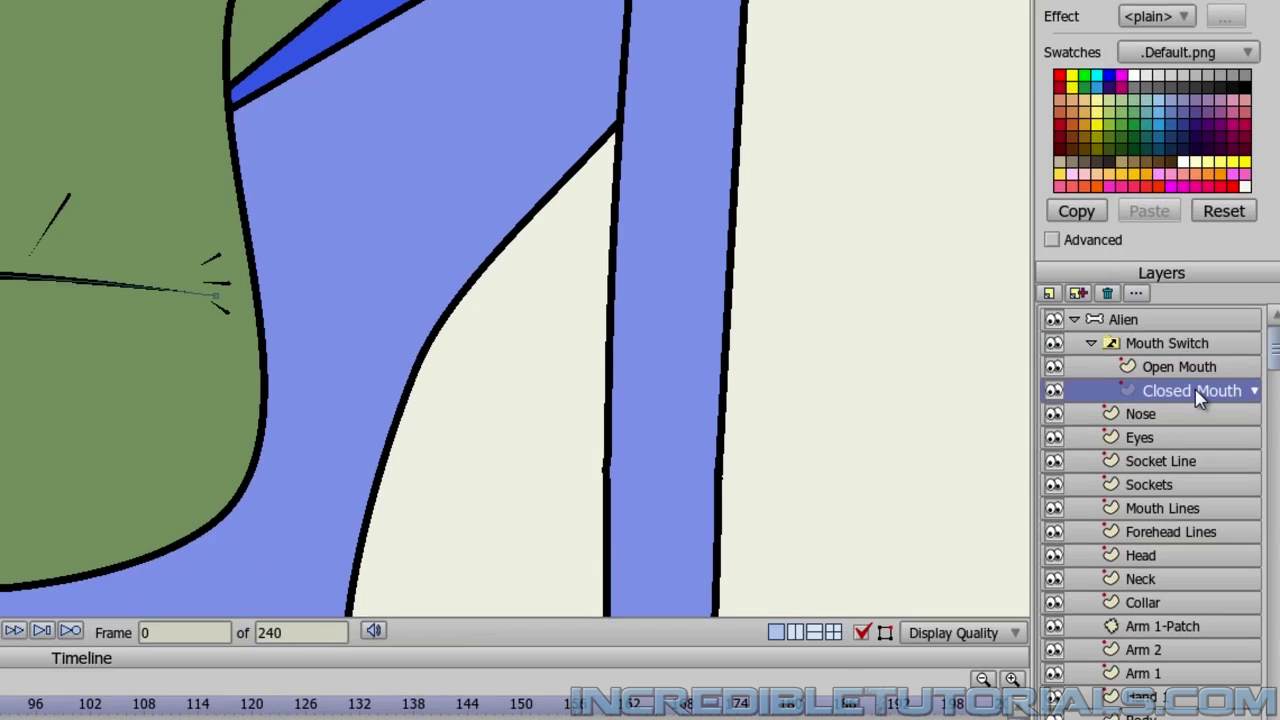
# Add a 'Teeth' vector layer under Mouth Switch and set its fill colour to white.
pyautogui.click(1050, 294)
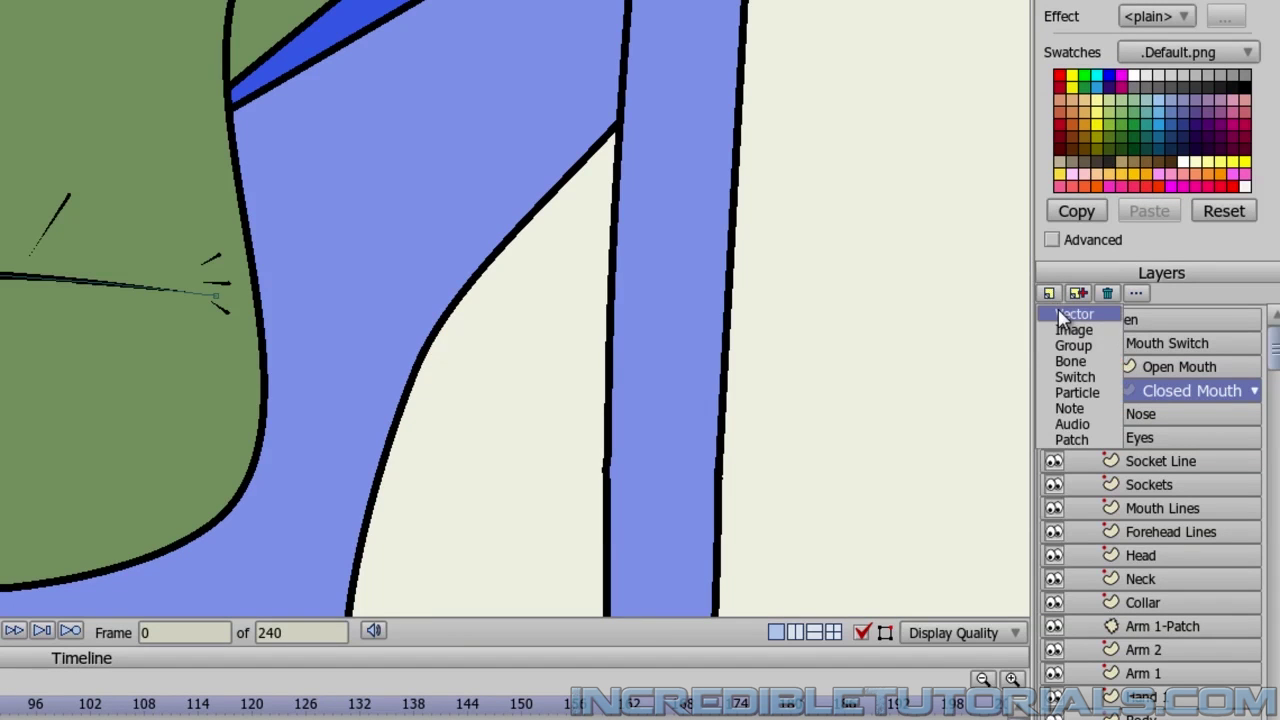
pyautogui.click(1062, 316)
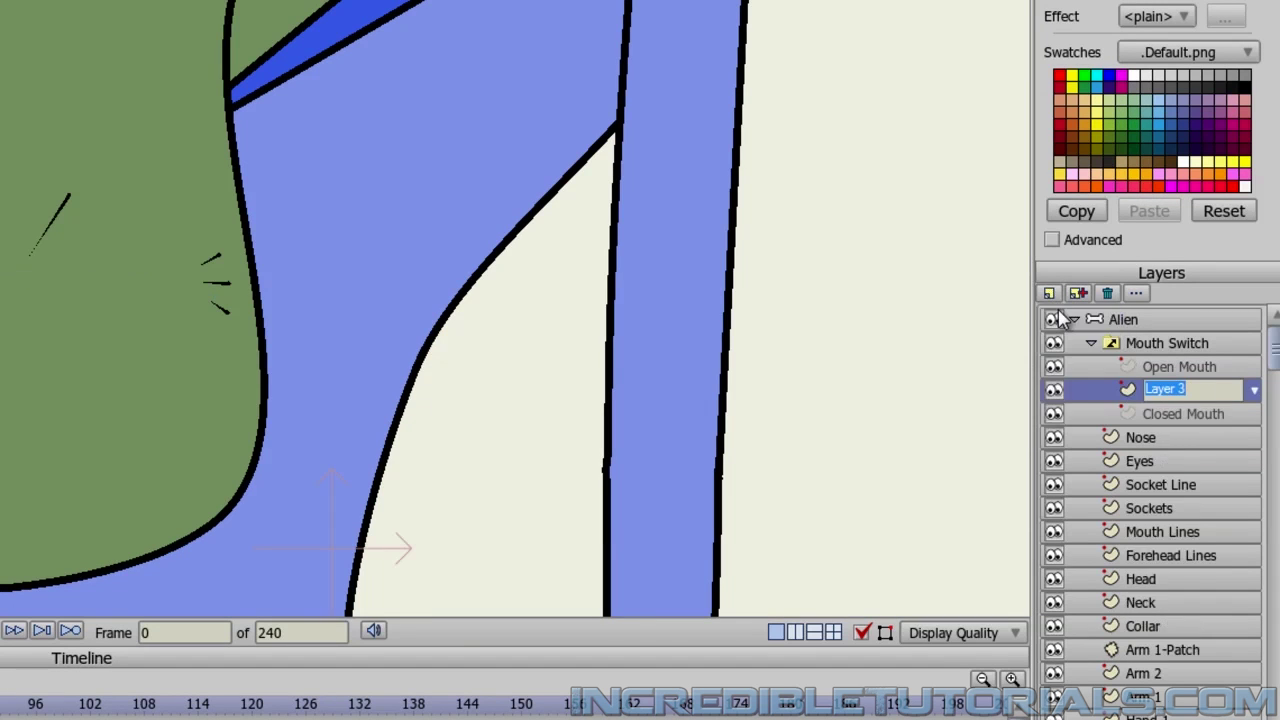
pyautogui.write('Teeth')
pyautogui.press('Return')
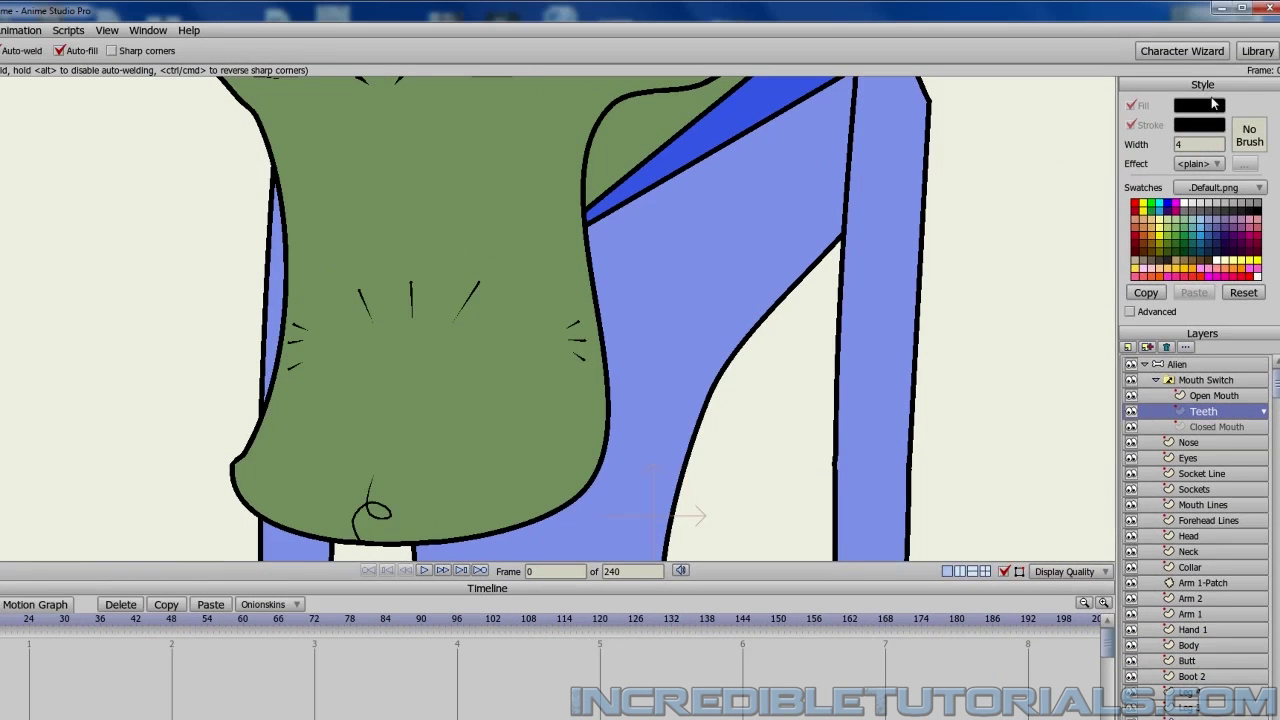
pyautogui.click(1210, 108)
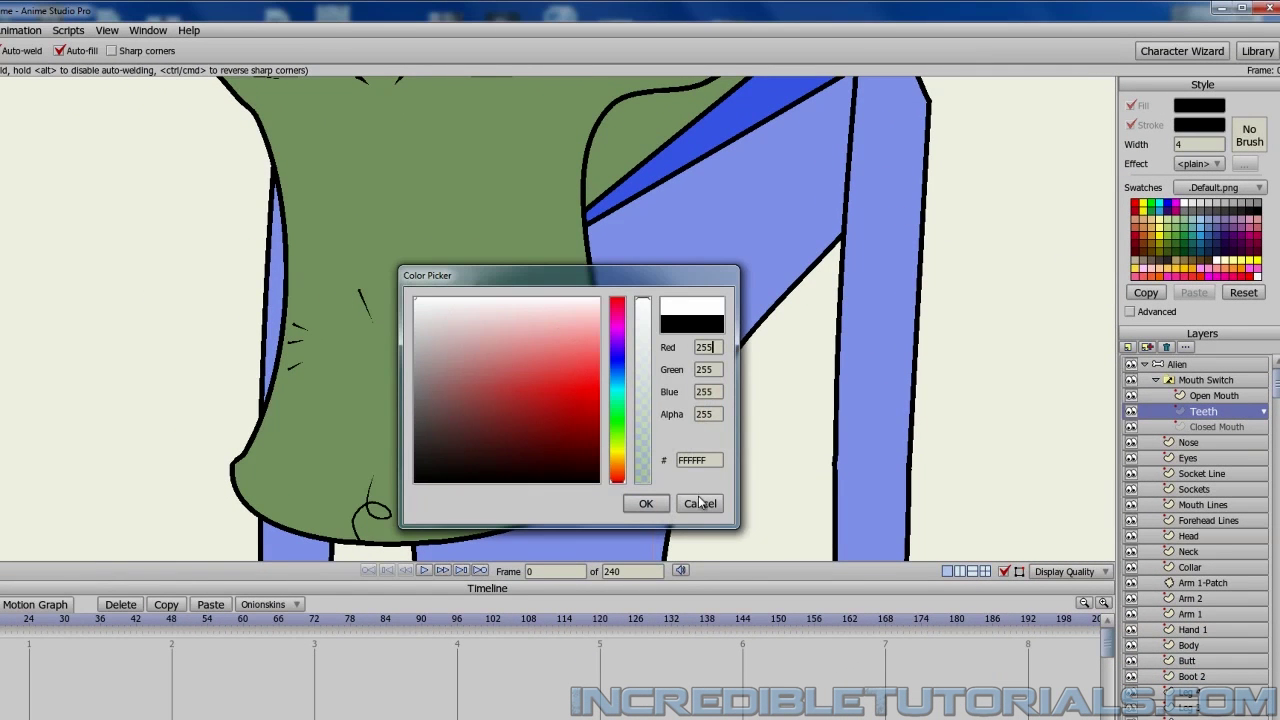
pyautogui.click(655, 503)
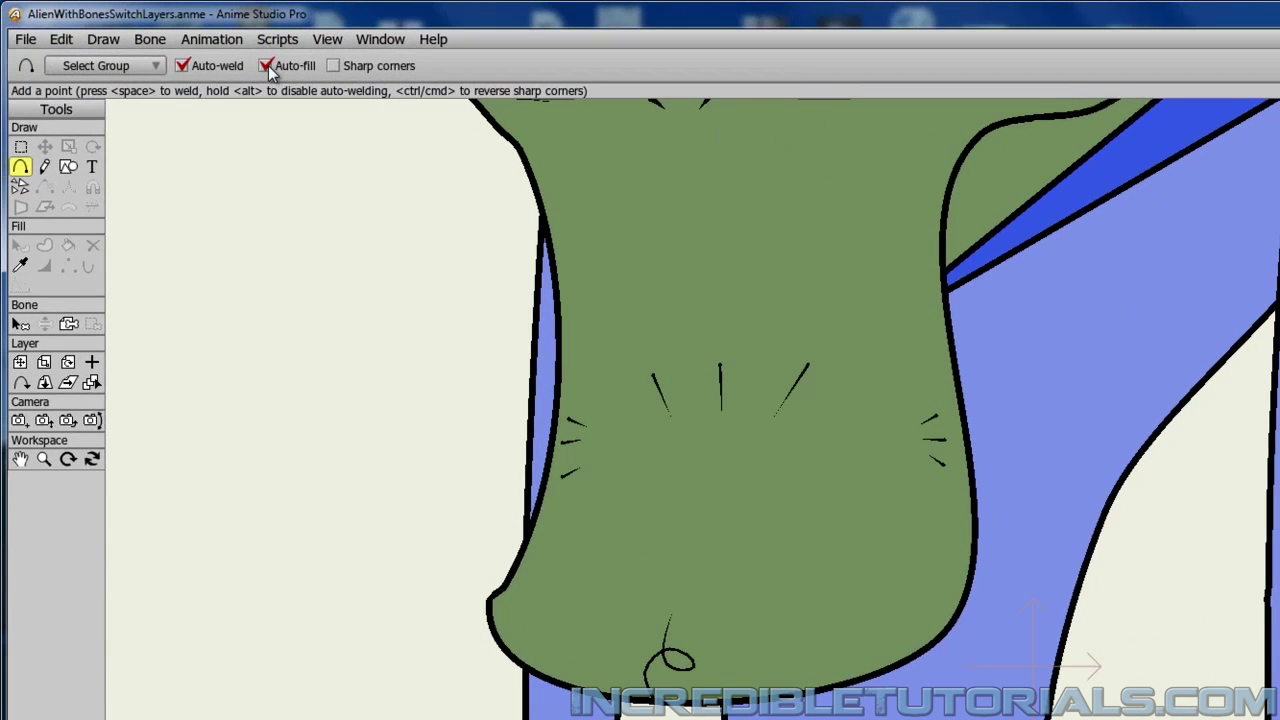
# With Auto-fill off, draw the teeth outline, fill it white with outline, and stroke the open curves black.
pyautogui.click(267, 65)
pyautogui.moveTo(620, 463)
pyautogui.mouseDown()
pyautogui.moveTo(648, 440)
pyautogui.moveTo(749, 433)
pyautogui.moveTo(899, 451)
pyautogui.moveTo(920, 558)
pyautogui.moveTo(580, 563)
pyautogui.moveTo(603, 565)
pyautogui.moveTo(599, 535)
pyautogui.moveTo(594, 569)
pyautogui.moveTo(841, 626)
pyautogui.moveTo(853, 614)
pyautogui.mouseUp()
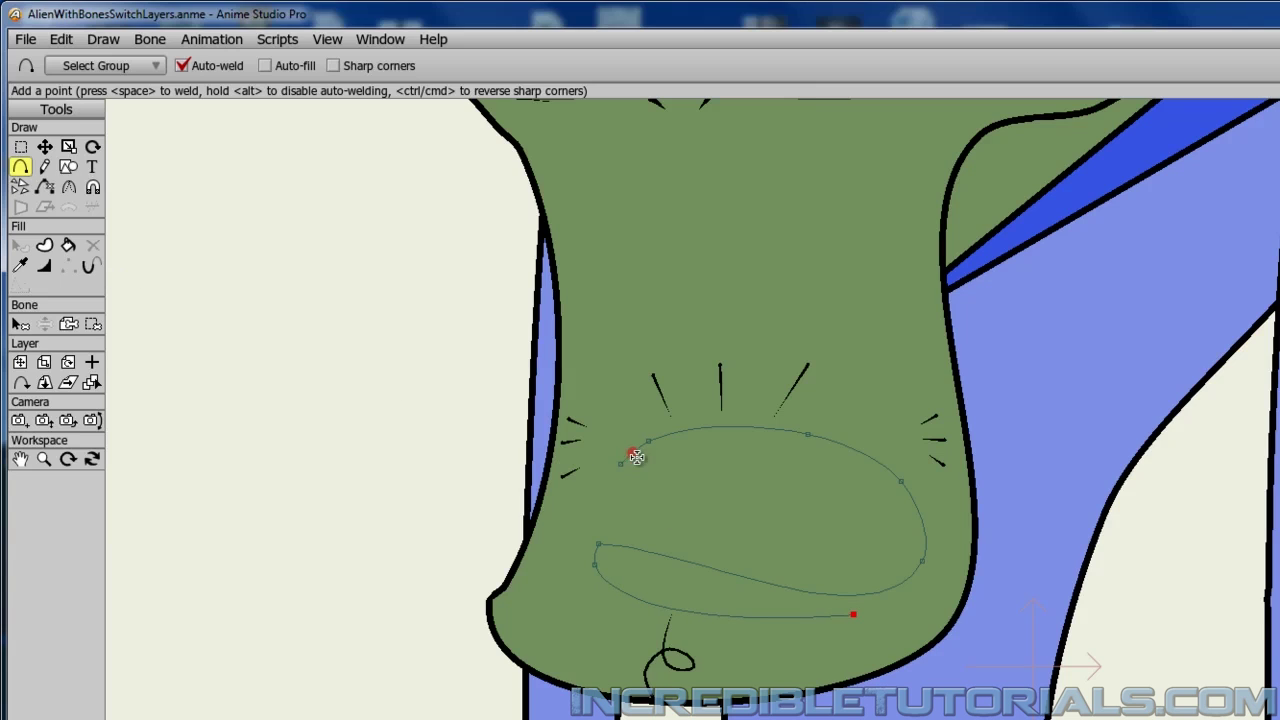
pyautogui.moveTo(648, 446); pyautogui.dragTo(643, 550)
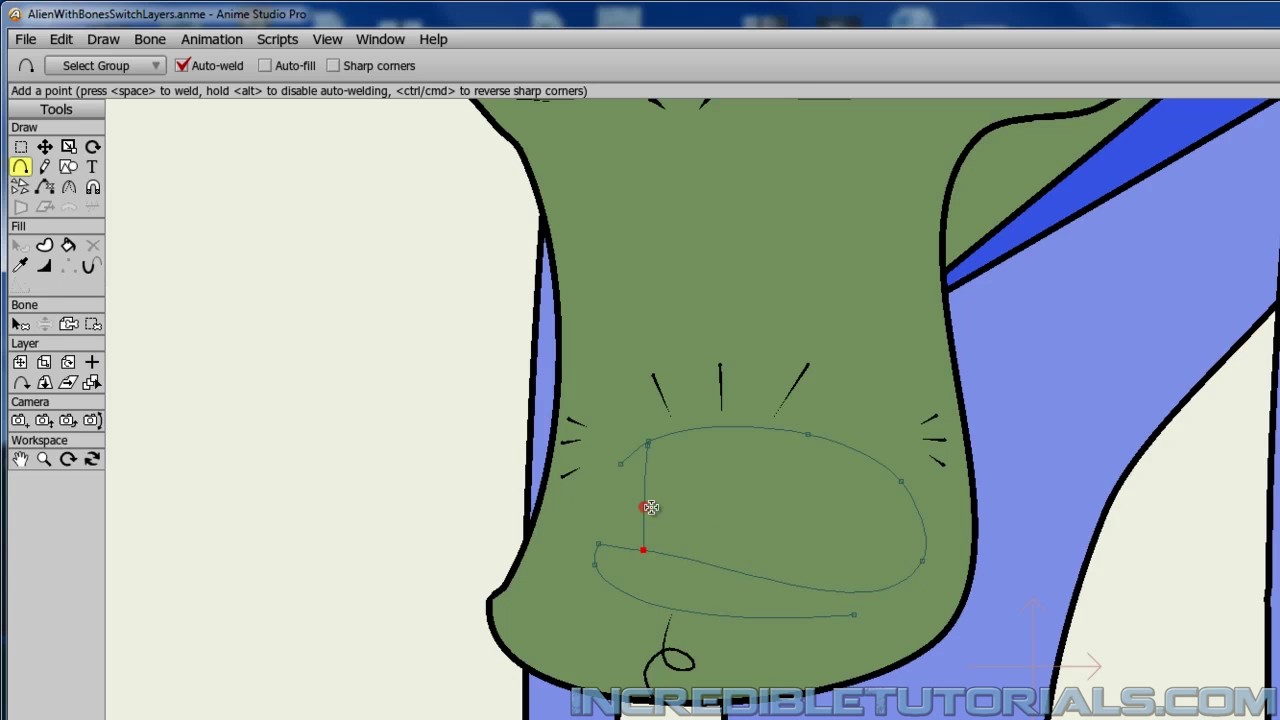
pyautogui.click(44, 245)
pyautogui.click(68, 246)
pyautogui.click(155, 66)
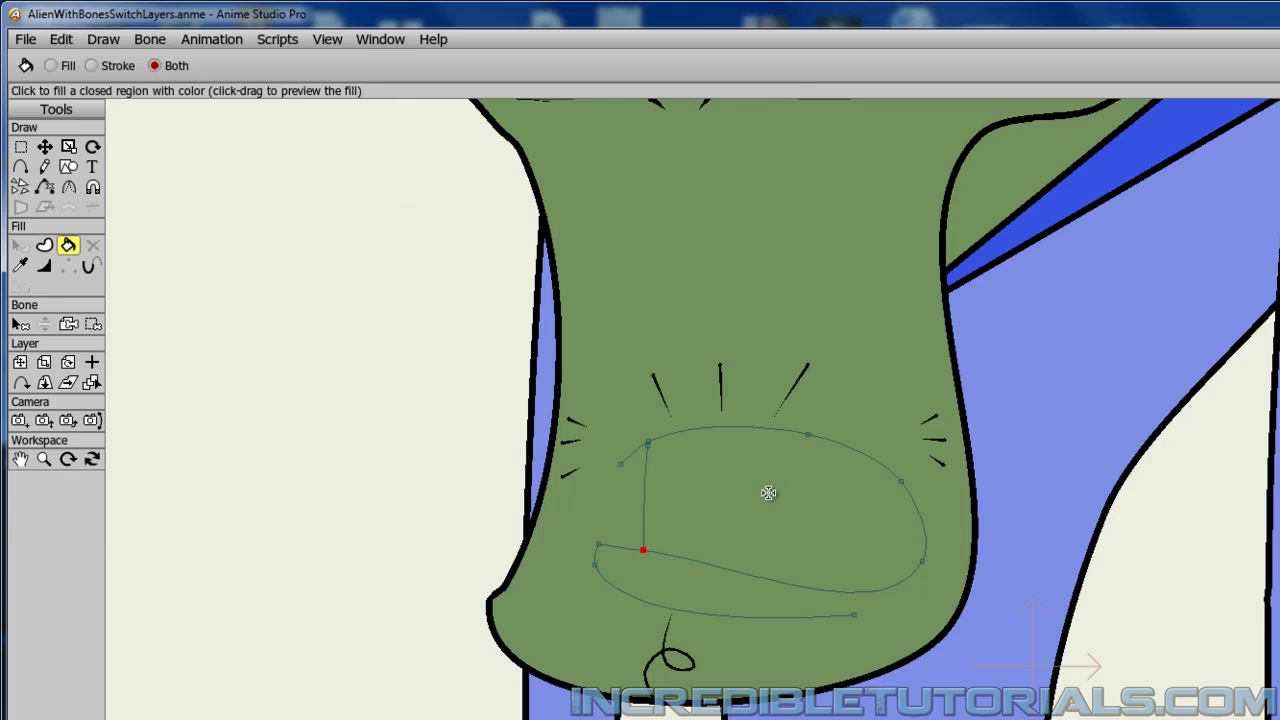
pyautogui.click(767, 490)
pyautogui.click(113, 65)
pyautogui.click(636, 600)
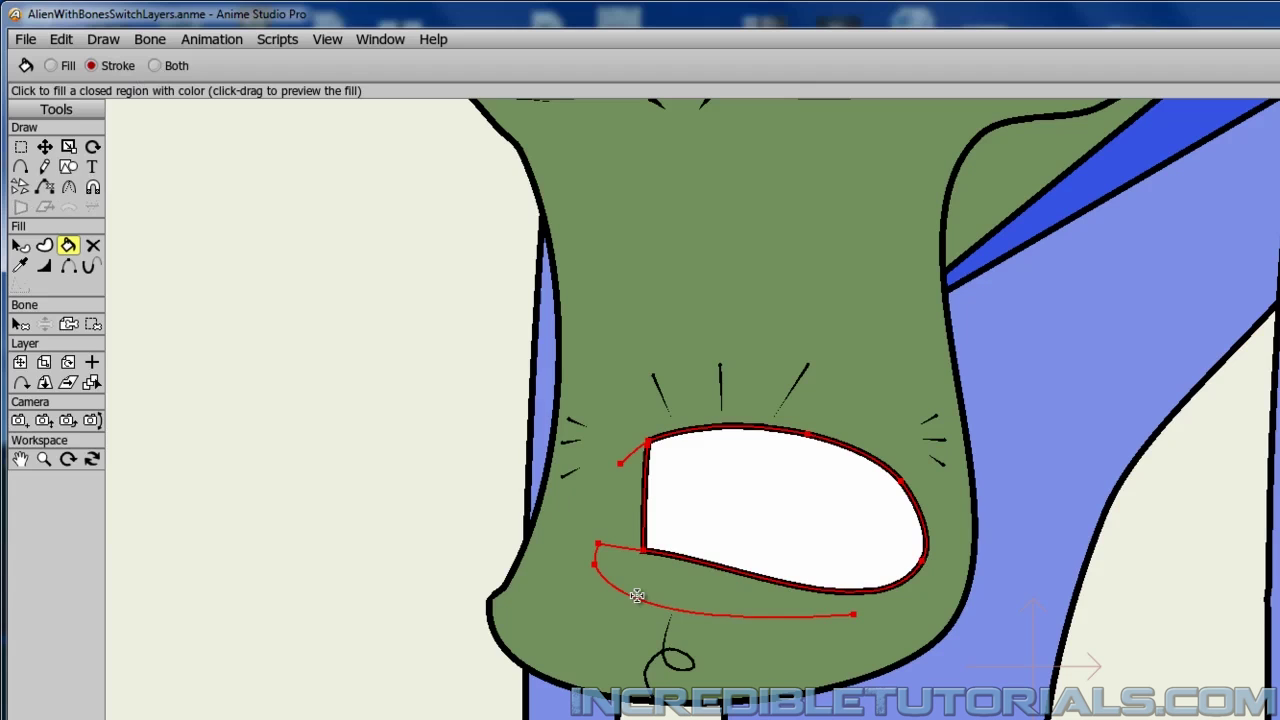
# Draw a line across the teeth separating upper and lower rows and give it a thick black outline.
pyautogui.click(45, 147)
pyautogui.click(20, 167)
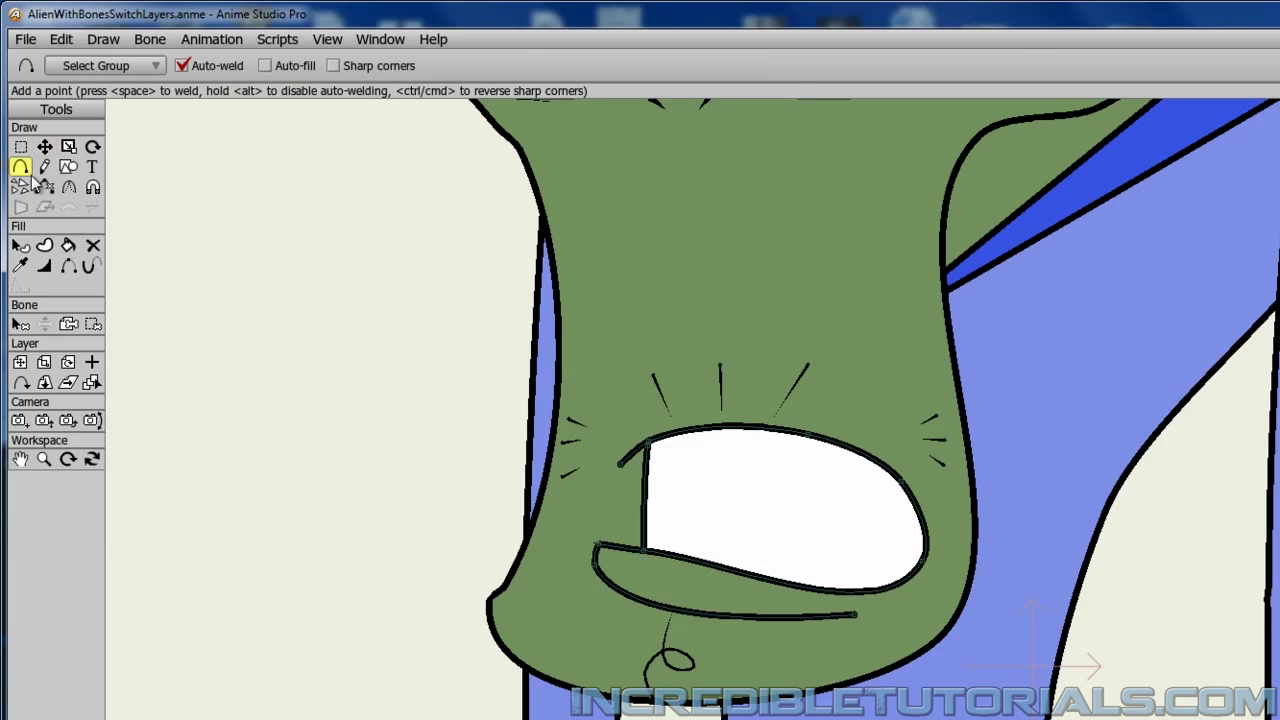
pyautogui.moveTo(650, 501)
pyautogui.mouseDown()
pyautogui.moveTo(951, 537)
pyautogui.moveTo(921, 517)
pyautogui.mouseUp()
pyautogui.click(68, 245)
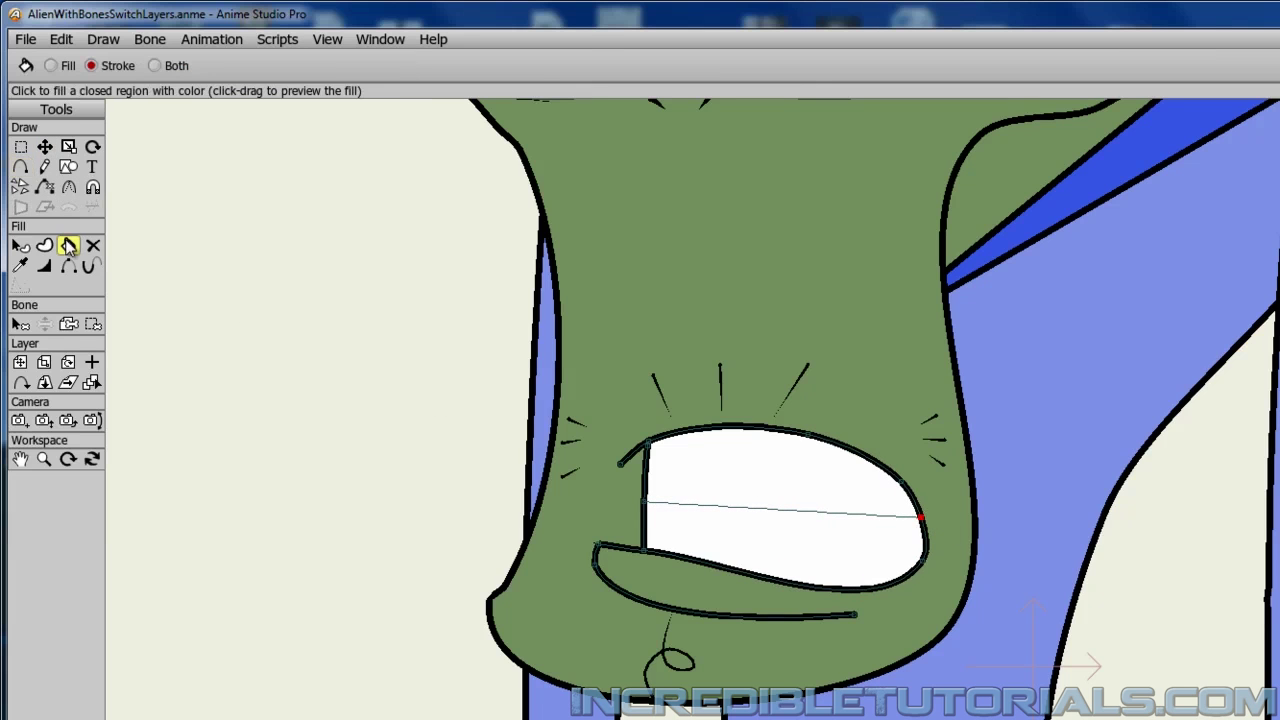
pyautogui.click(771, 508)
pyautogui.scroll(-3, 579, 517)
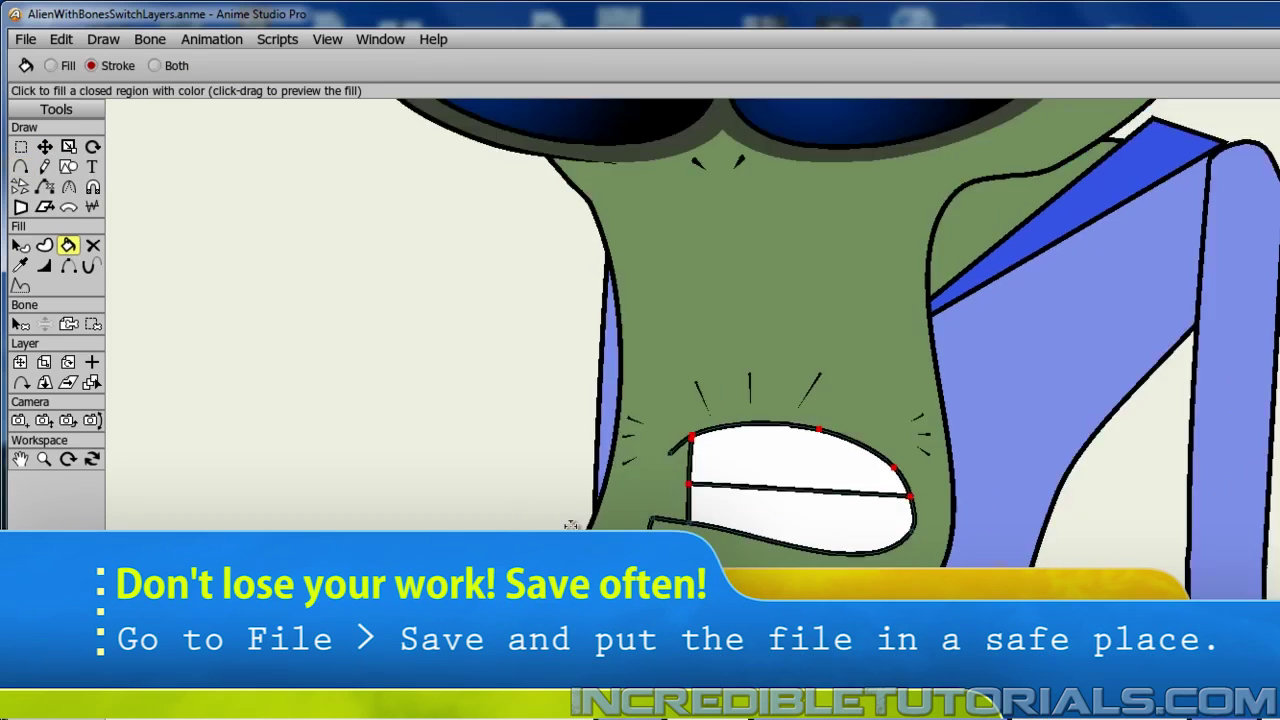
pyautogui.scroll(2, 597, 447)
pyautogui.scroll(1, 597, 447)
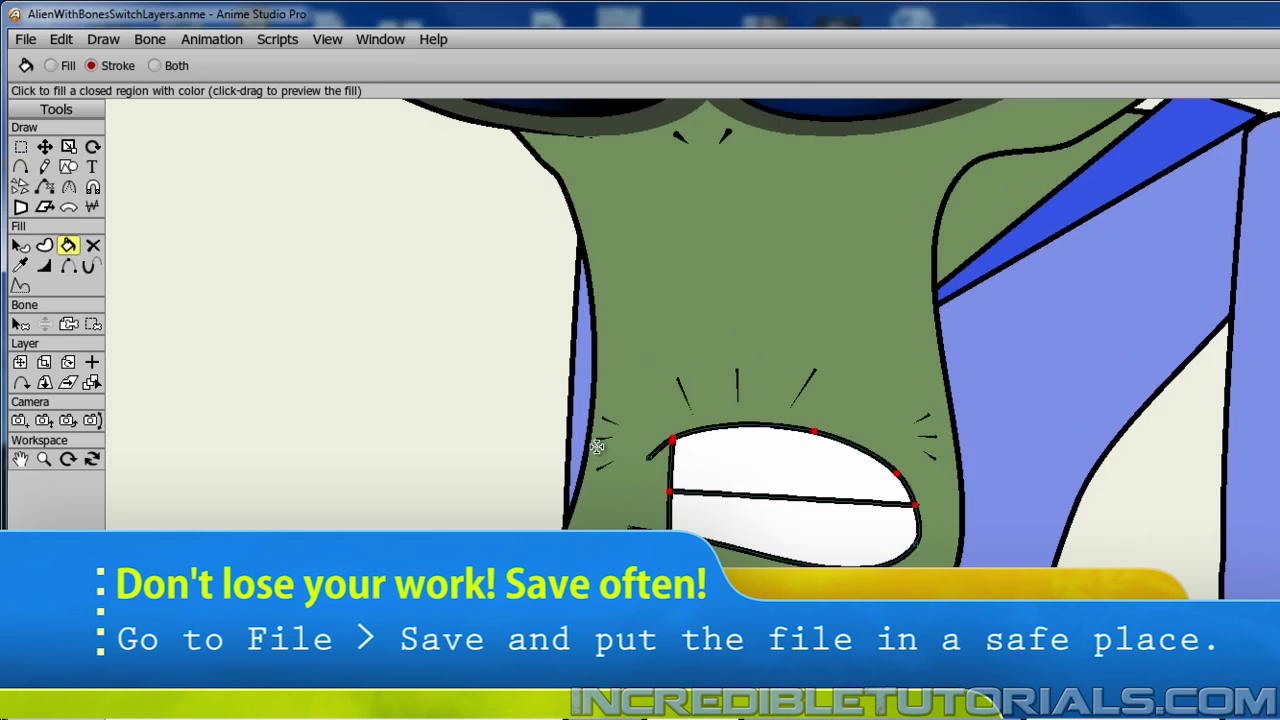
pyautogui.scroll(-2, 597, 447)
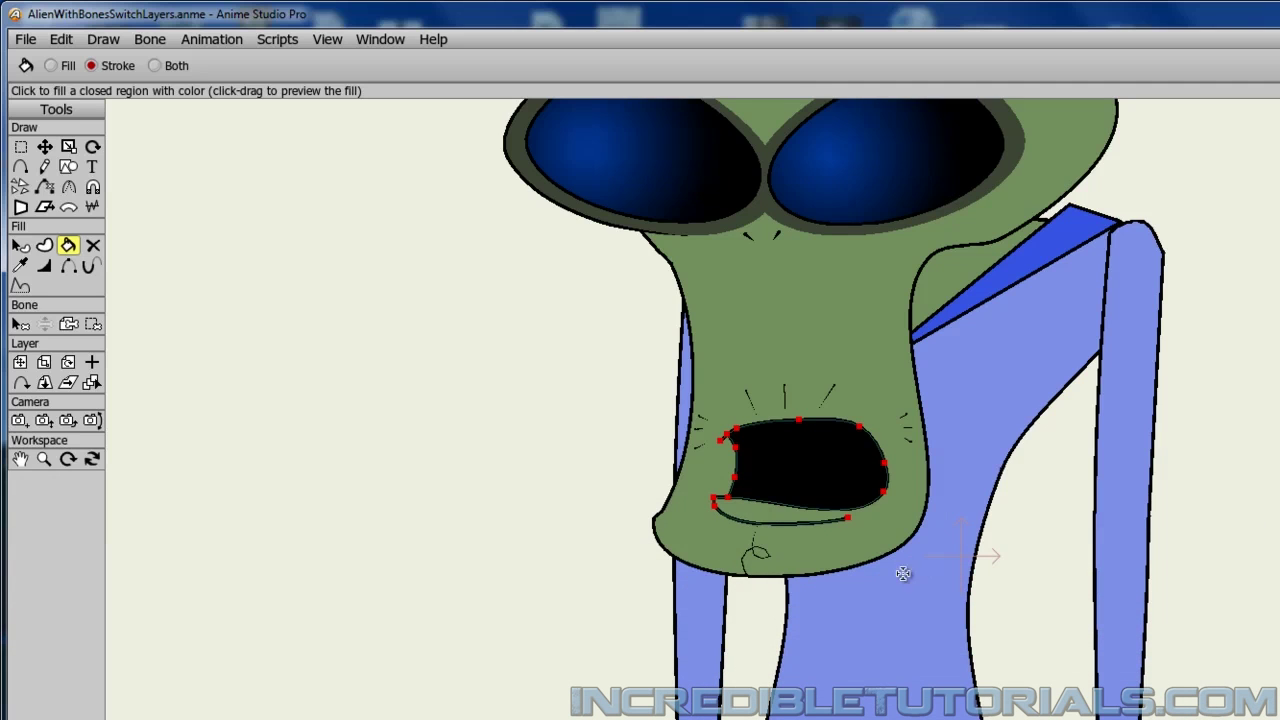
# Drag the open mouth's right-side point down toward the bottom right, undoing an accidental whole-mouth move.
pyautogui.click(44, 146)
pyautogui.scroll(3, 955, 568)
pyautogui.click(1078, 540)
pyautogui.click(906, 520)
pyautogui.moveTo(908, 522); pyautogui.dragTo(911, 588)
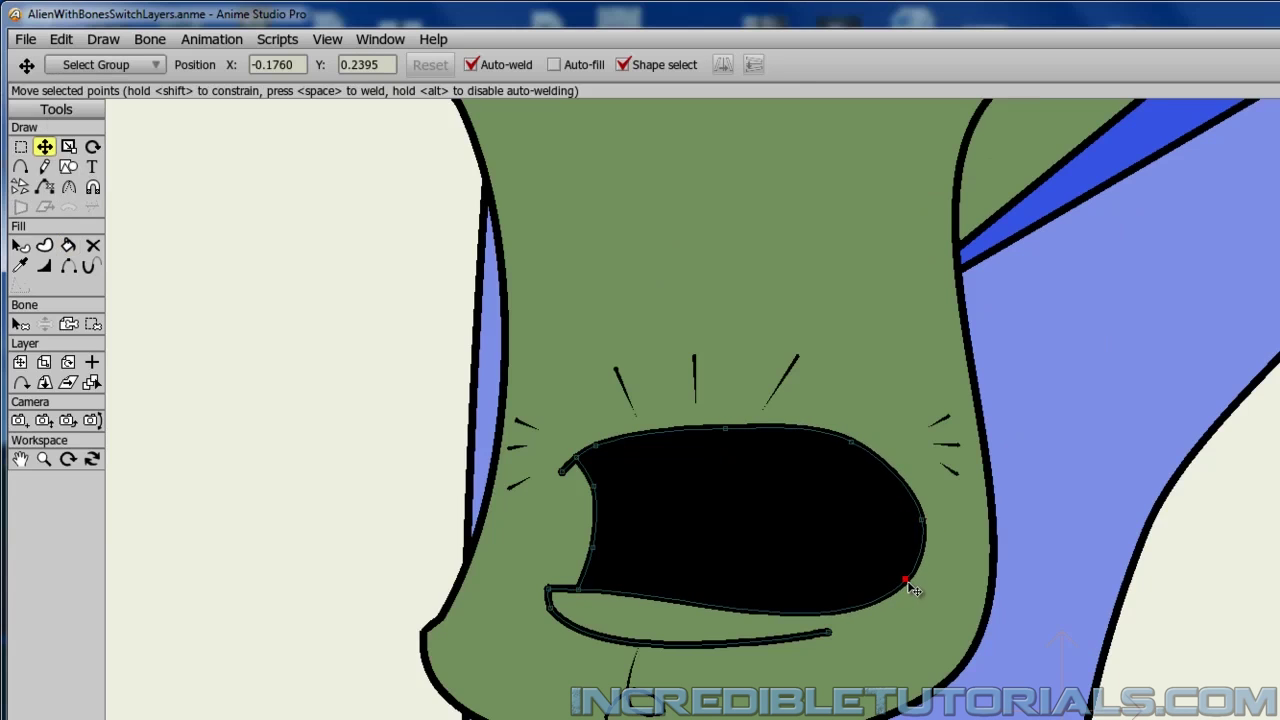
pyautogui.click(857, 449)
pyautogui.moveTo(857, 449); pyautogui.dragTo(886, 446)
pyautogui.hotkey('ctrl', 'z')
# Grab the open mouth's top-right point to stretch the mouth wider.
pyautogui.click(1163, 466)
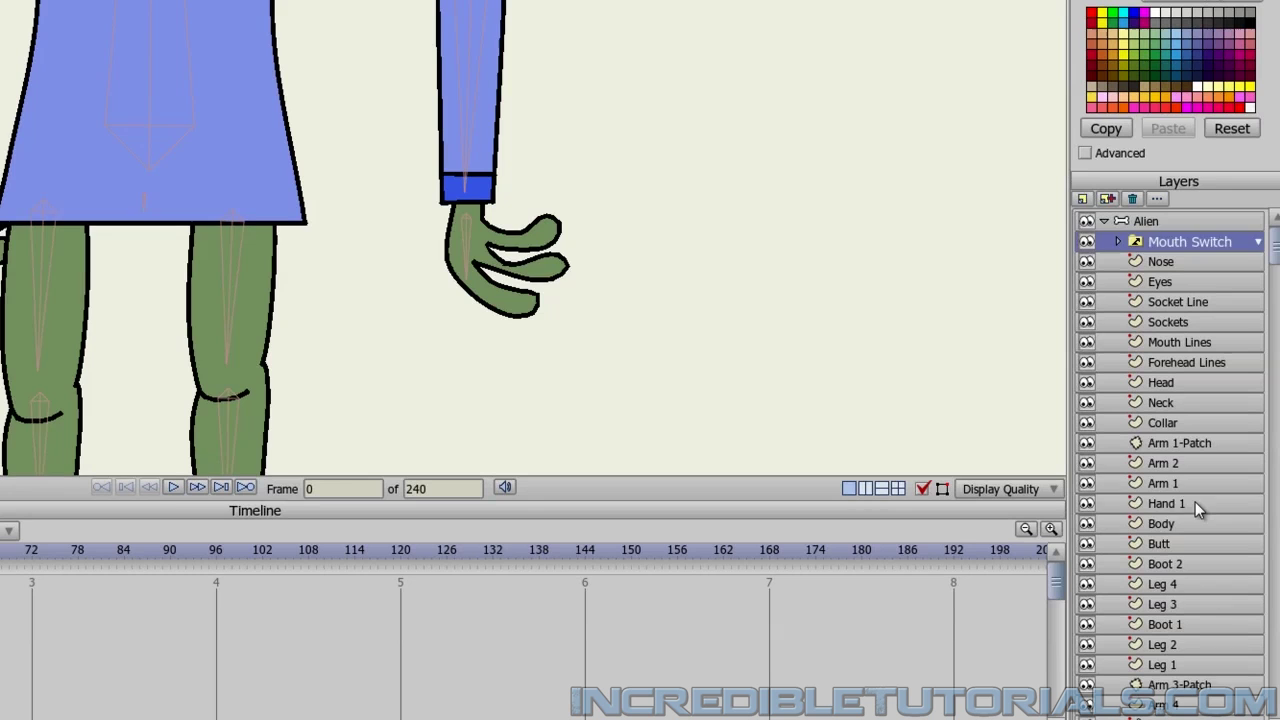
# Create a 'Hand 1 Switch' switch layer and nest the Hand 1 layer inside it.
pyautogui.click(1185, 503)
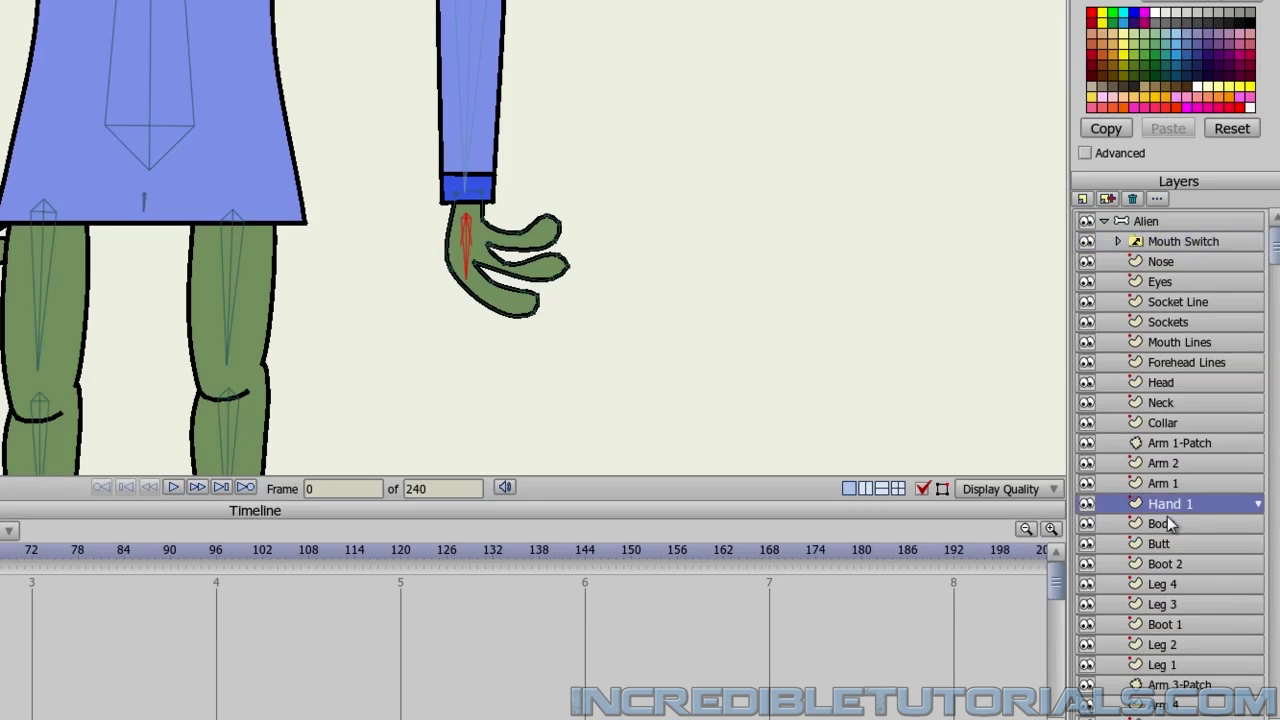
pyautogui.click(1083, 199)
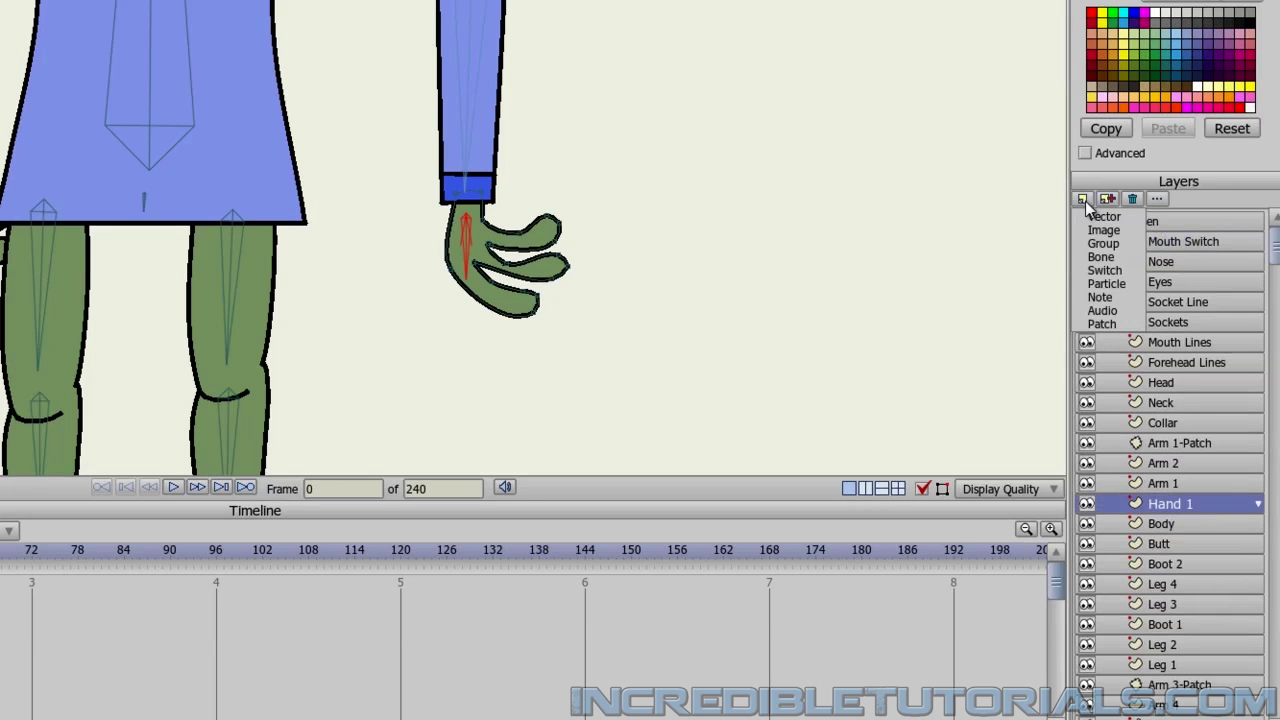
pyautogui.click(1118, 271)
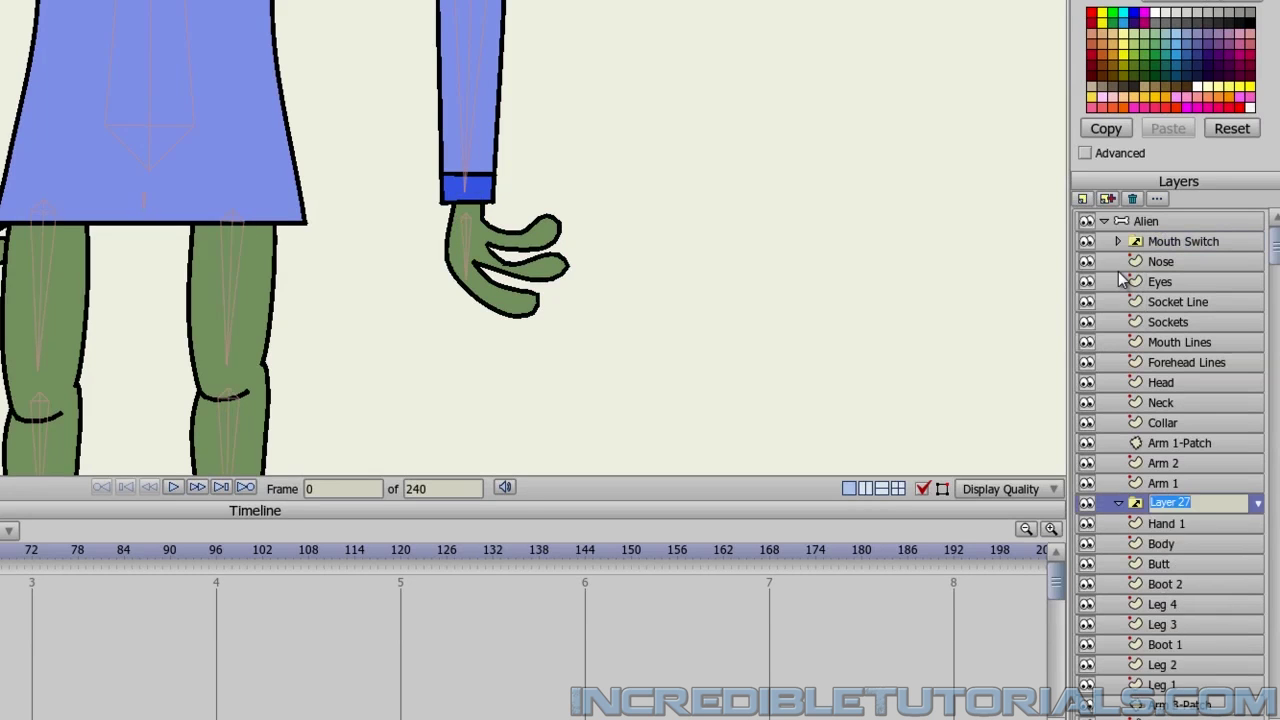
pyautogui.write('Hand 1 Switch')
pyautogui.press('Return')
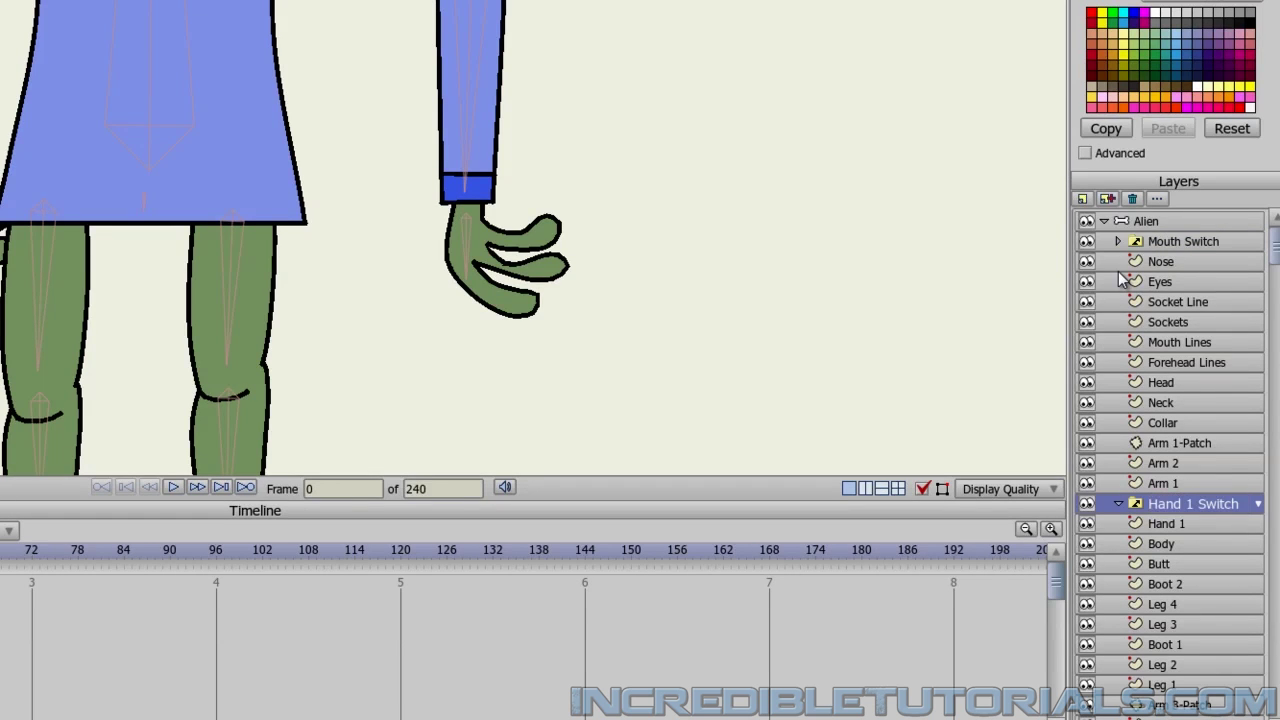
pyautogui.moveTo(1172, 525); pyautogui.dragTo(1172, 507)
# Move the green hand back up to the alien's right sleeve cuff.
pyautogui.scroll(-2, 340, 305)
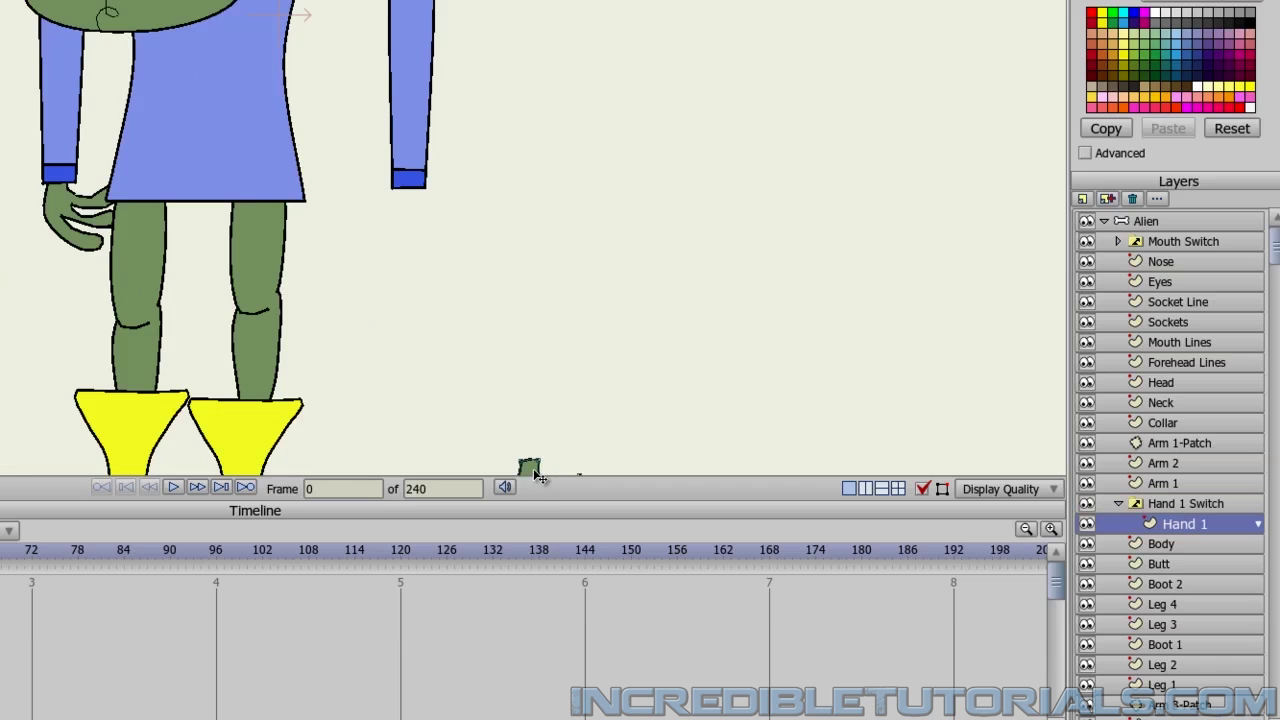
pyautogui.moveTo(535, 475); pyautogui.dragTo(418, 197)
pyautogui.scroll(3, 440, 315)
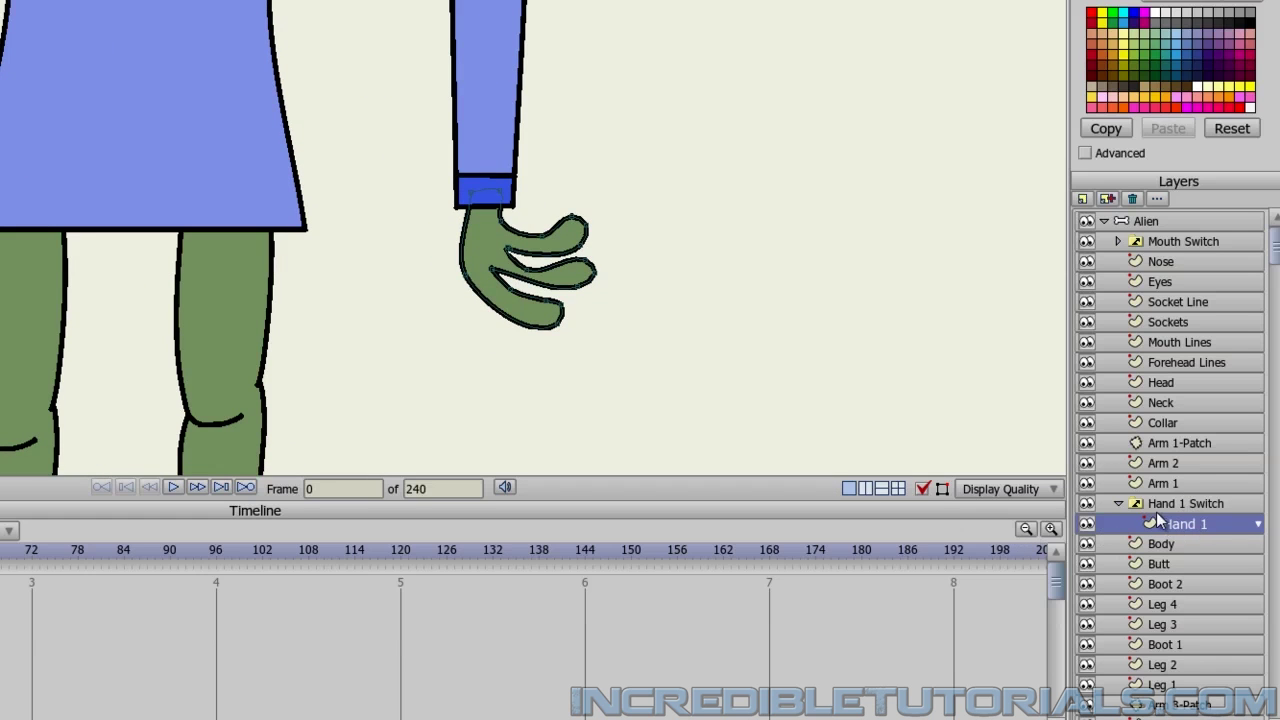
# Add an empty vector layer named 'No Hand' inside Hand 1 Switch, above Hand 1.
pyautogui.click(1085, 200)
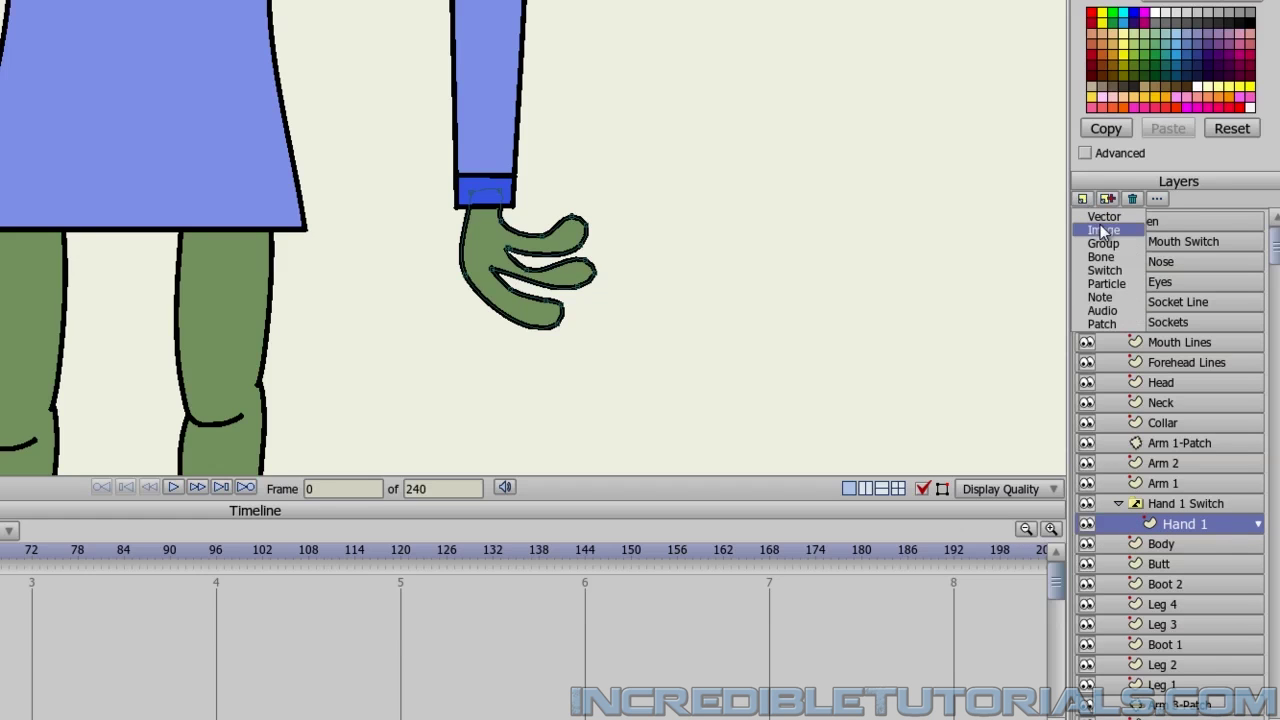
pyautogui.click(1099, 219)
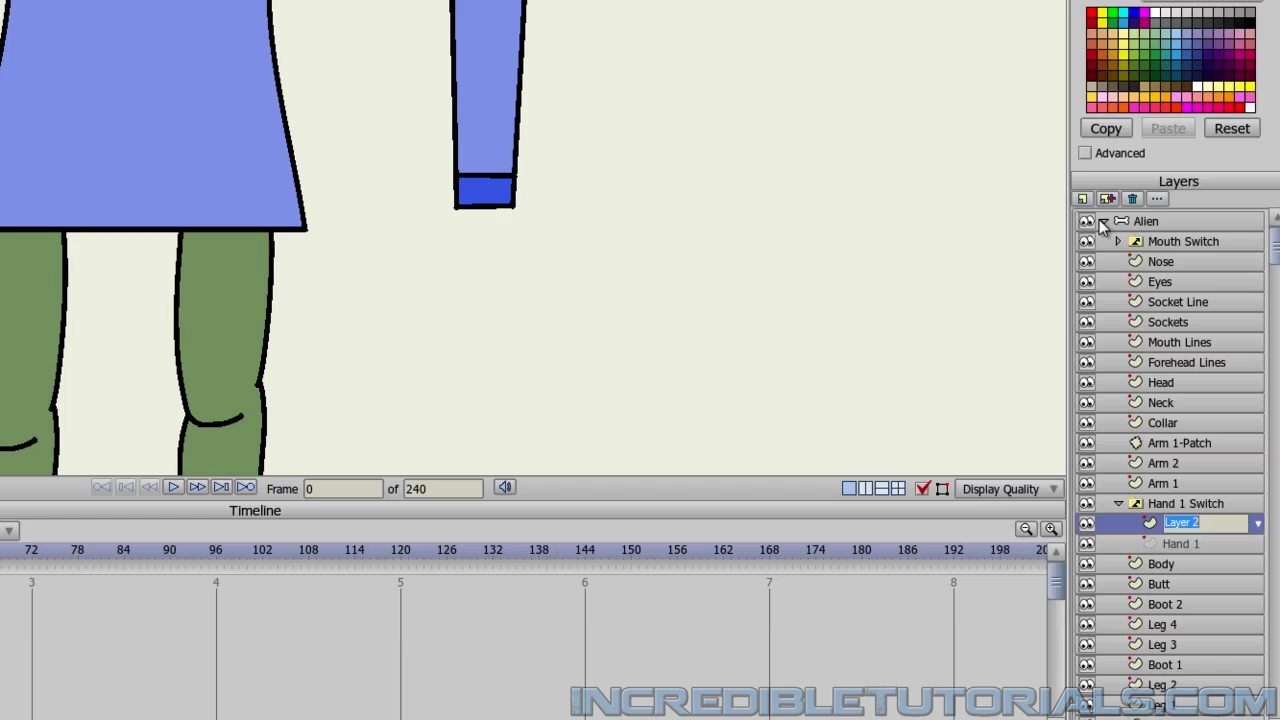
pyautogui.write('No Hand')
pyautogui.press('Return')
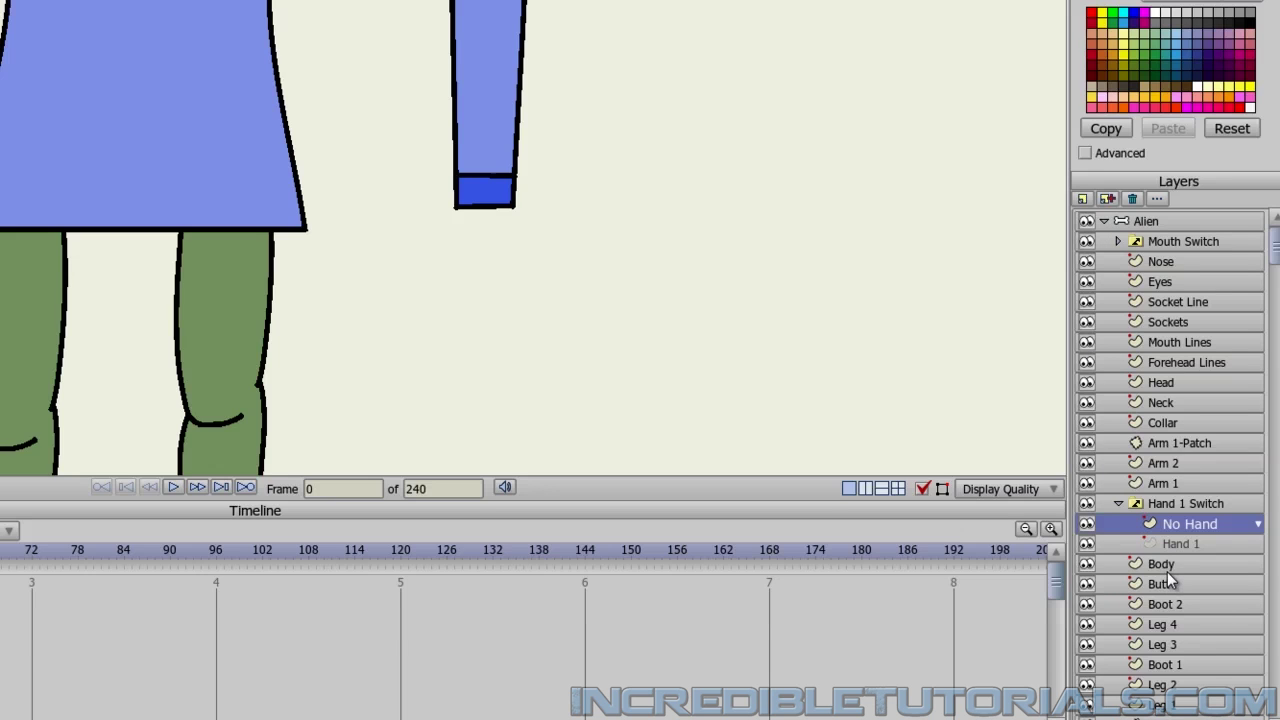
pyautogui.scroll(-2, 1166, 572)
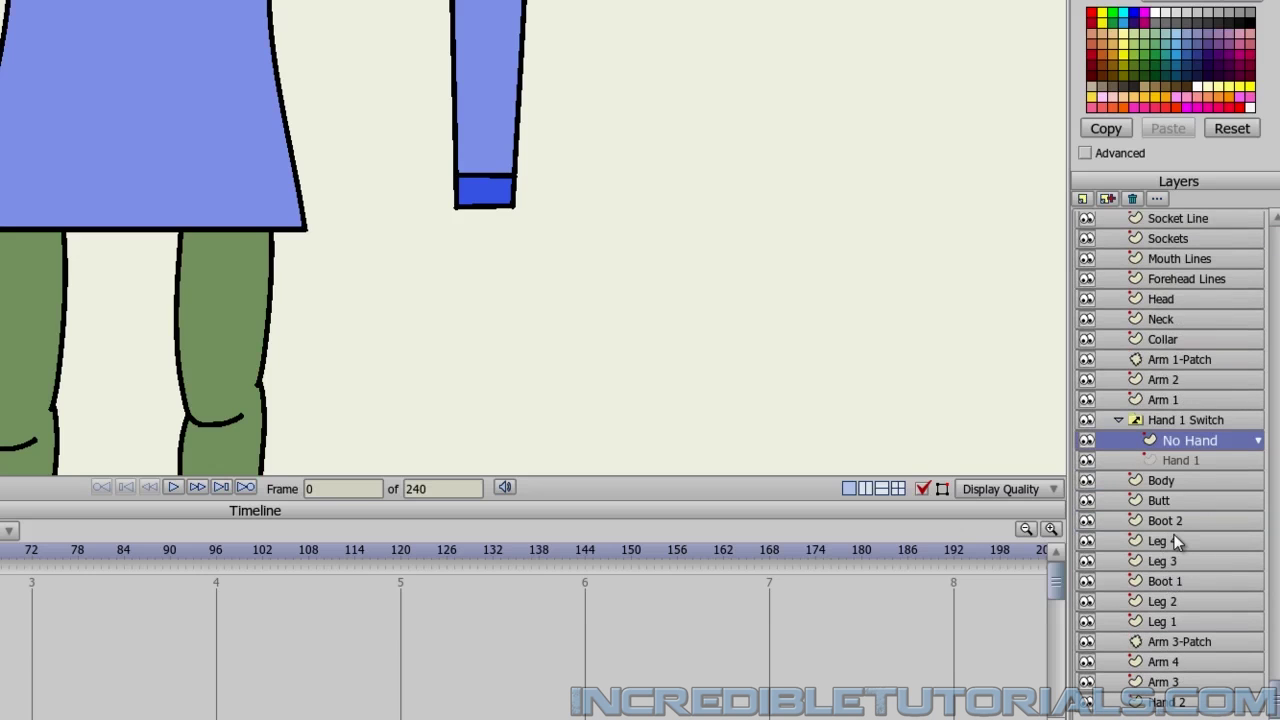
# Wrap Hand 2 in a new switch layer named 'Hand 2 Switch'.
pyautogui.click(1166, 702)
pyautogui.click(1083, 200)
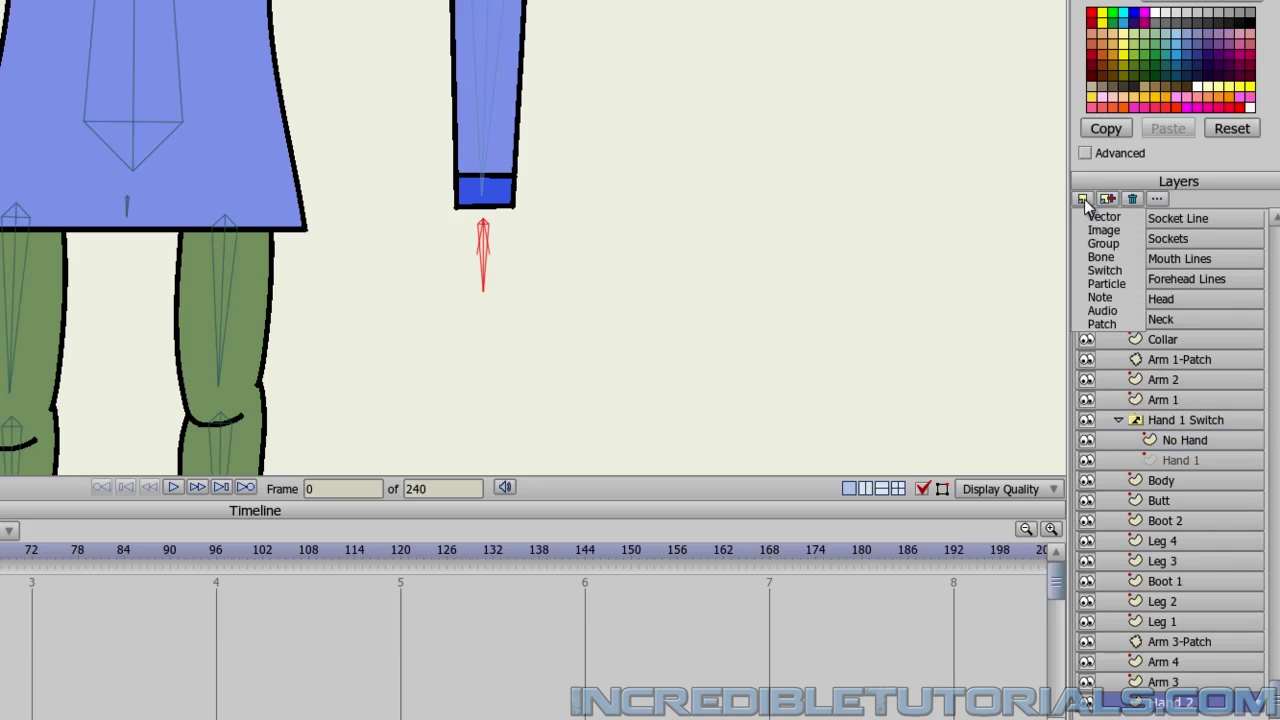
pyautogui.click(1104, 270)
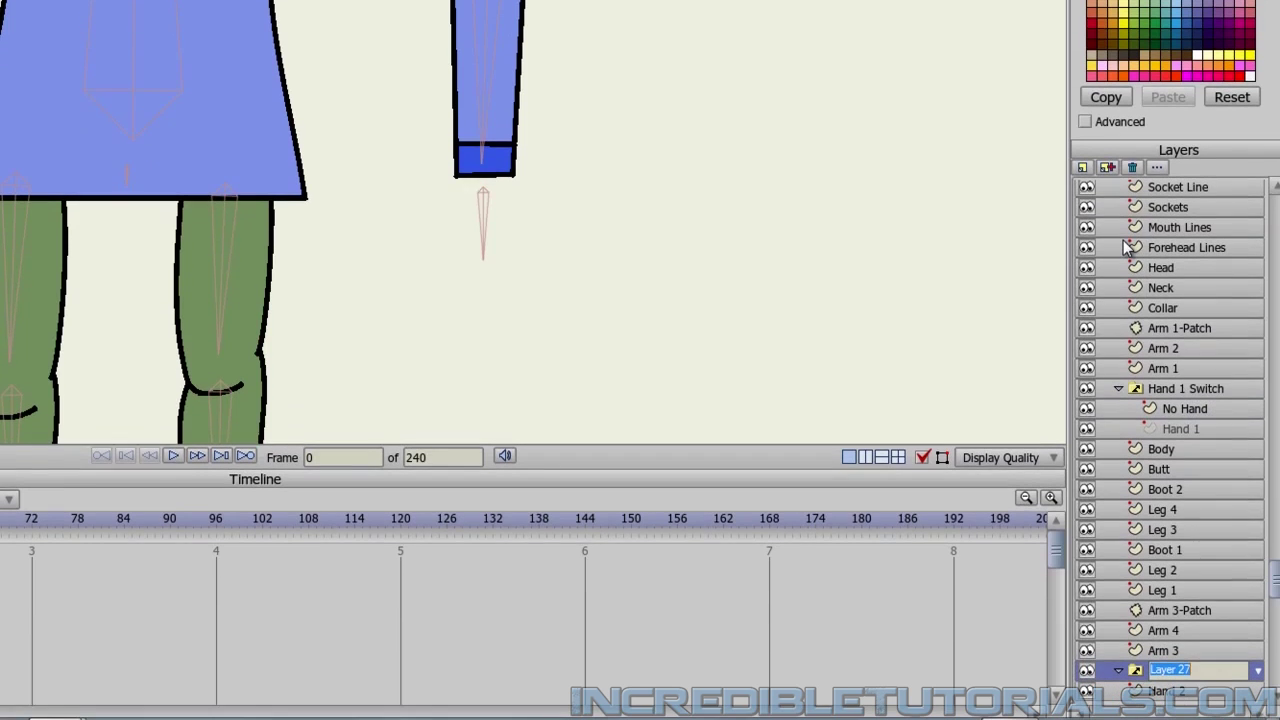
pyautogui.write('Hand 2 ')
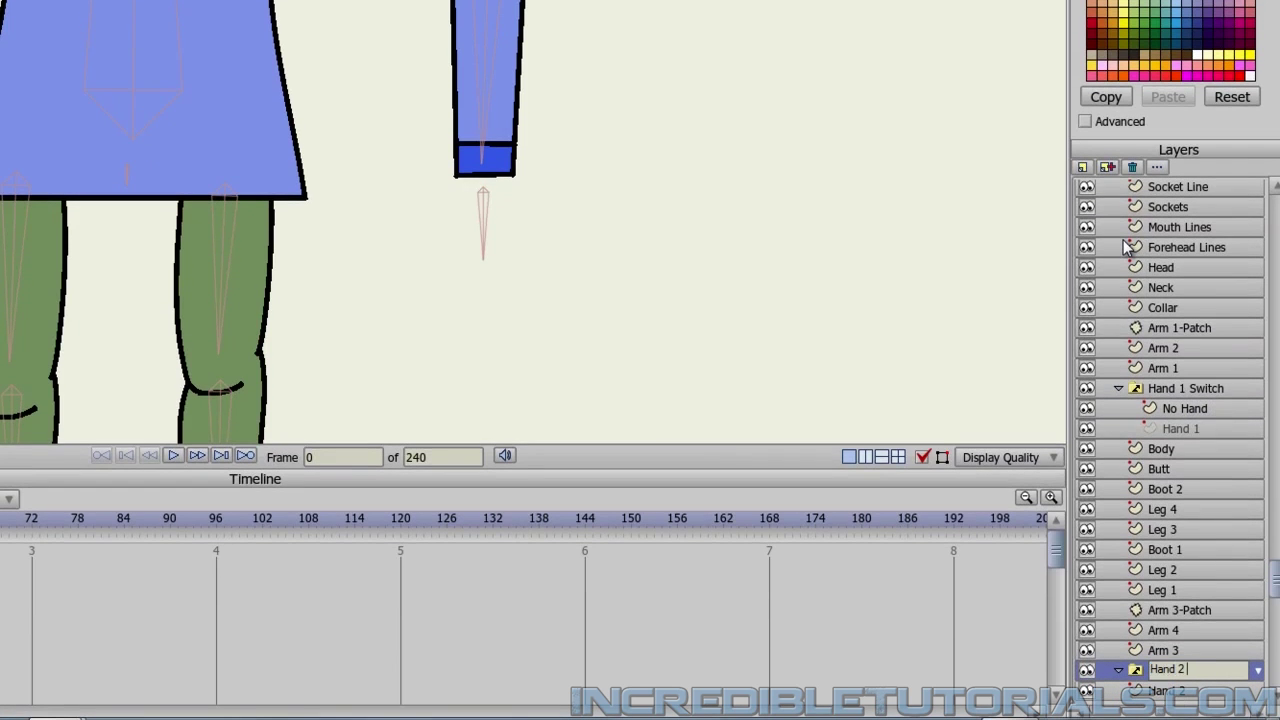
pyautogui.write('Switch')
pyautogui.press('Return')
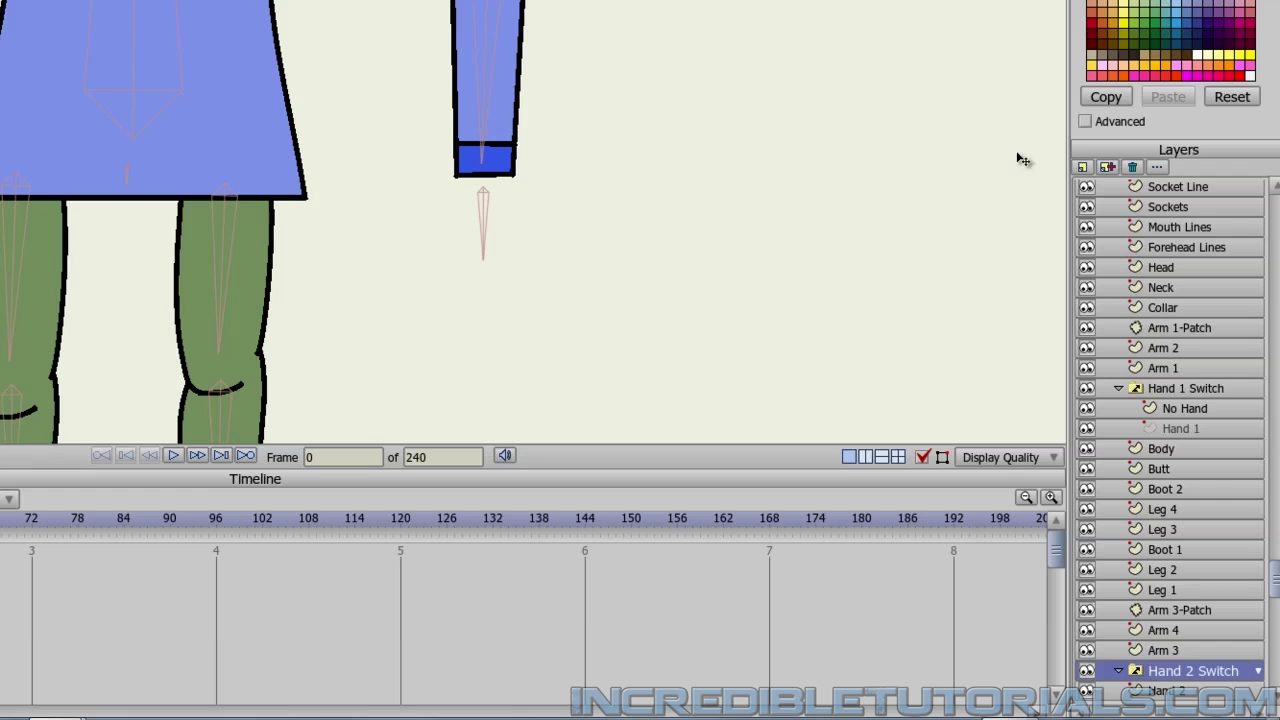
# Move the Hand 2 drawing up out of the boots onto the sleeve.
pyautogui.click(1177, 688)
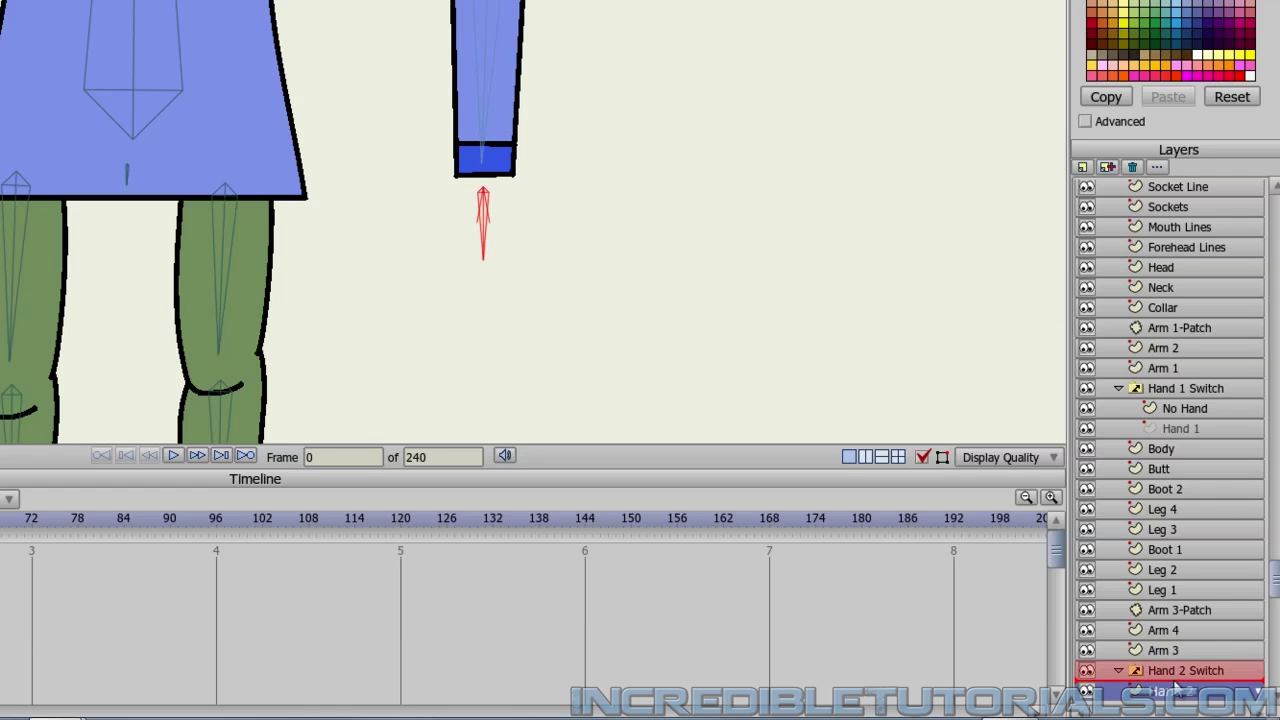
pyautogui.scroll(-1, 500, 340)
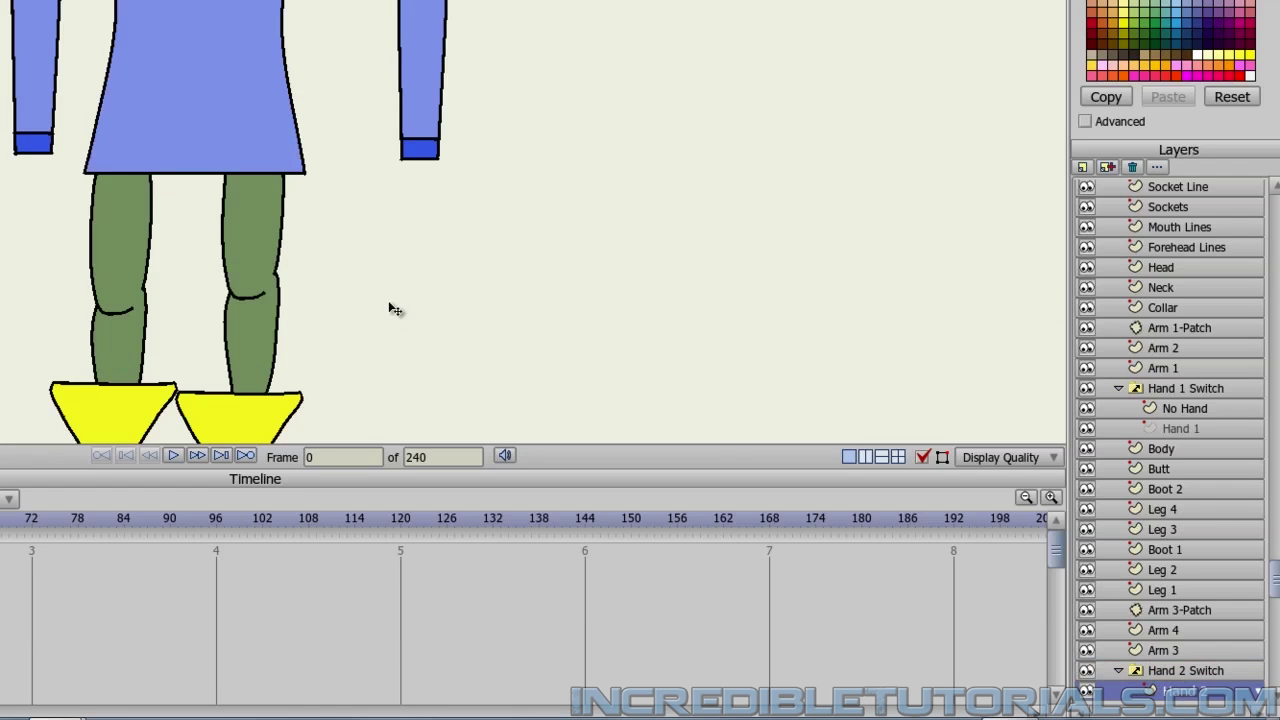
pyautogui.scroll(-1, 391, 306)
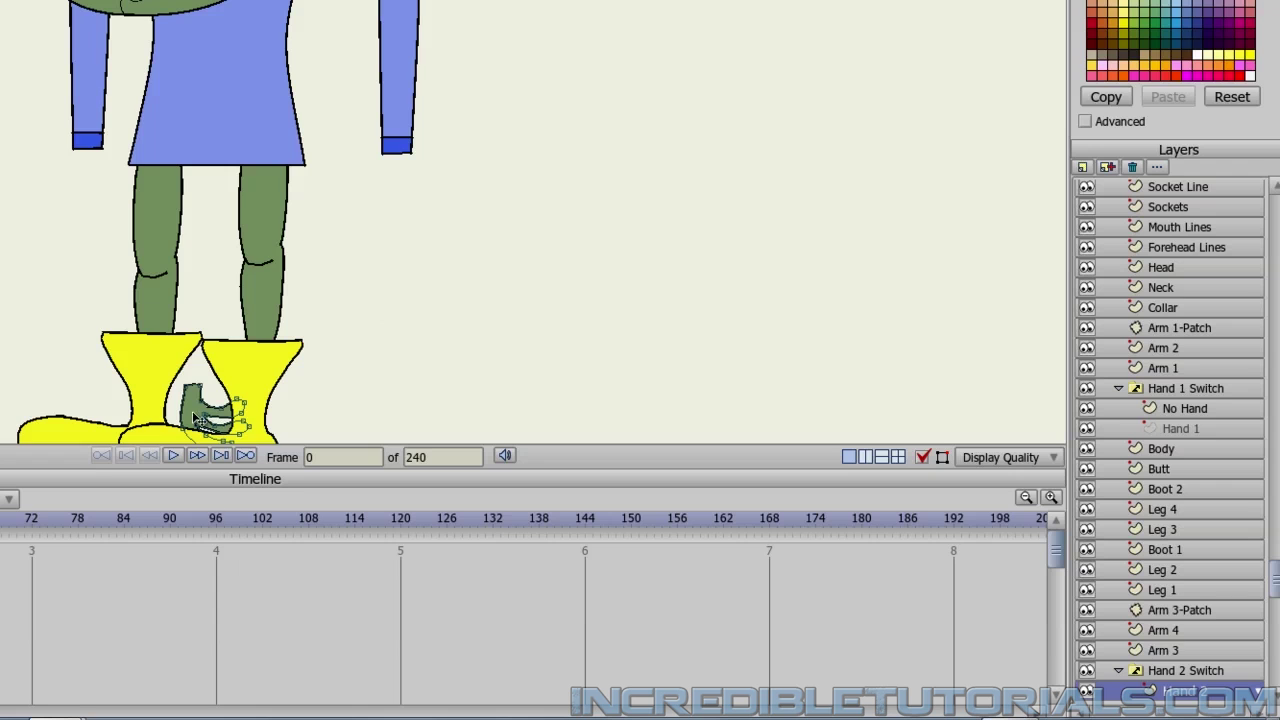
pyautogui.moveTo(202, 418)
pyautogui.mouseDown()
pyautogui.moveTo(80, 207)
pyautogui.moveTo(88, 174)
pyautogui.mouseUp()
pyautogui.scroll(1, 70, 258)
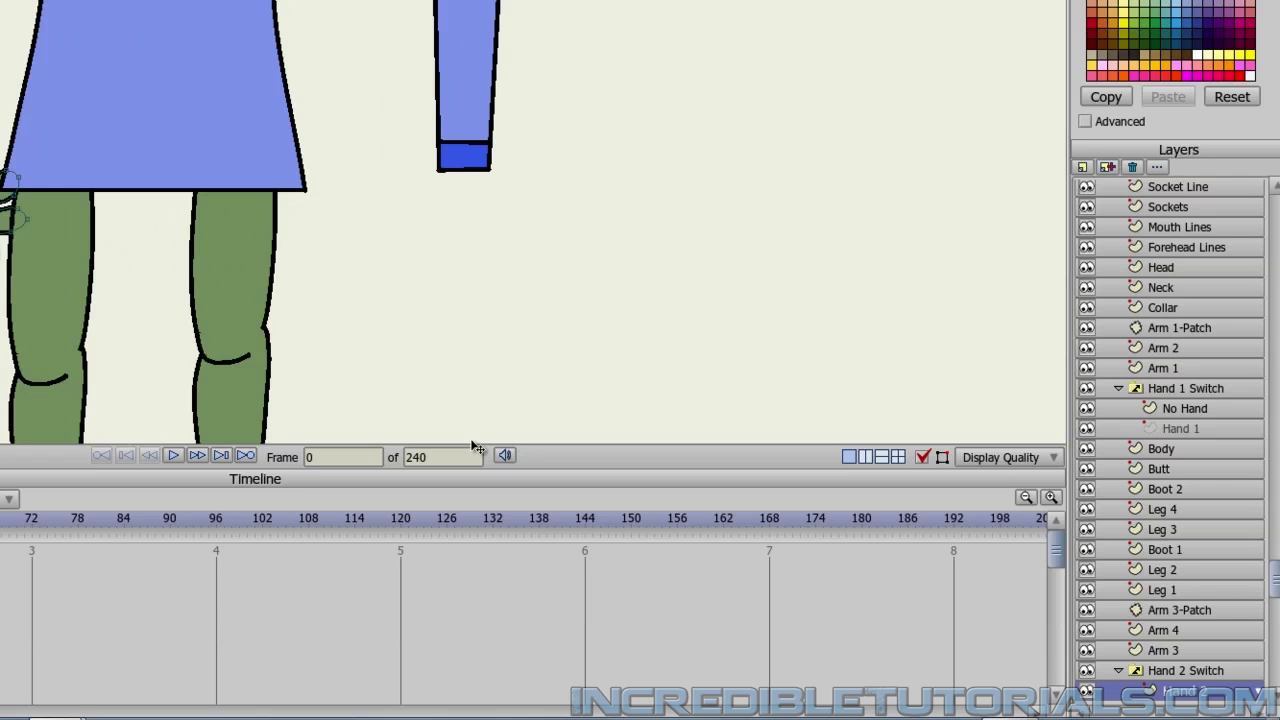
# Add an empty vector layer named 'No Hand' inside Hand 2 Switch.
pyautogui.click(1083, 168)
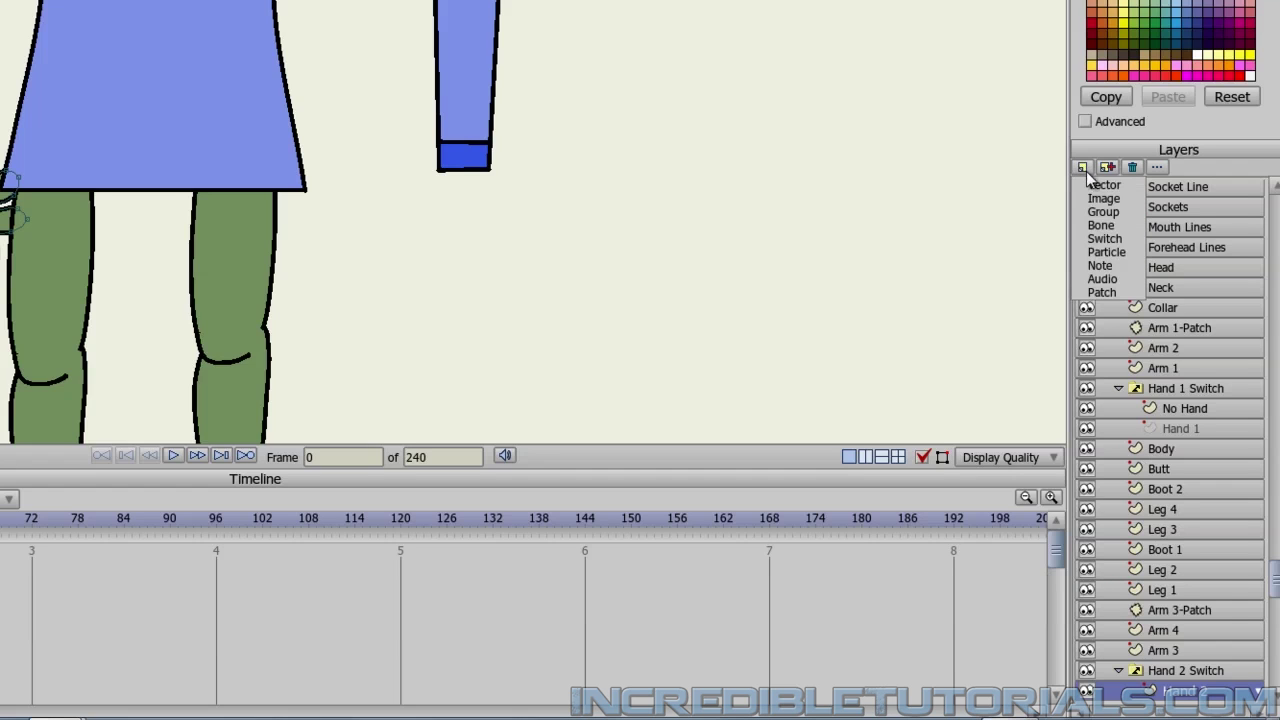
pyautogui.click(1093, 188)
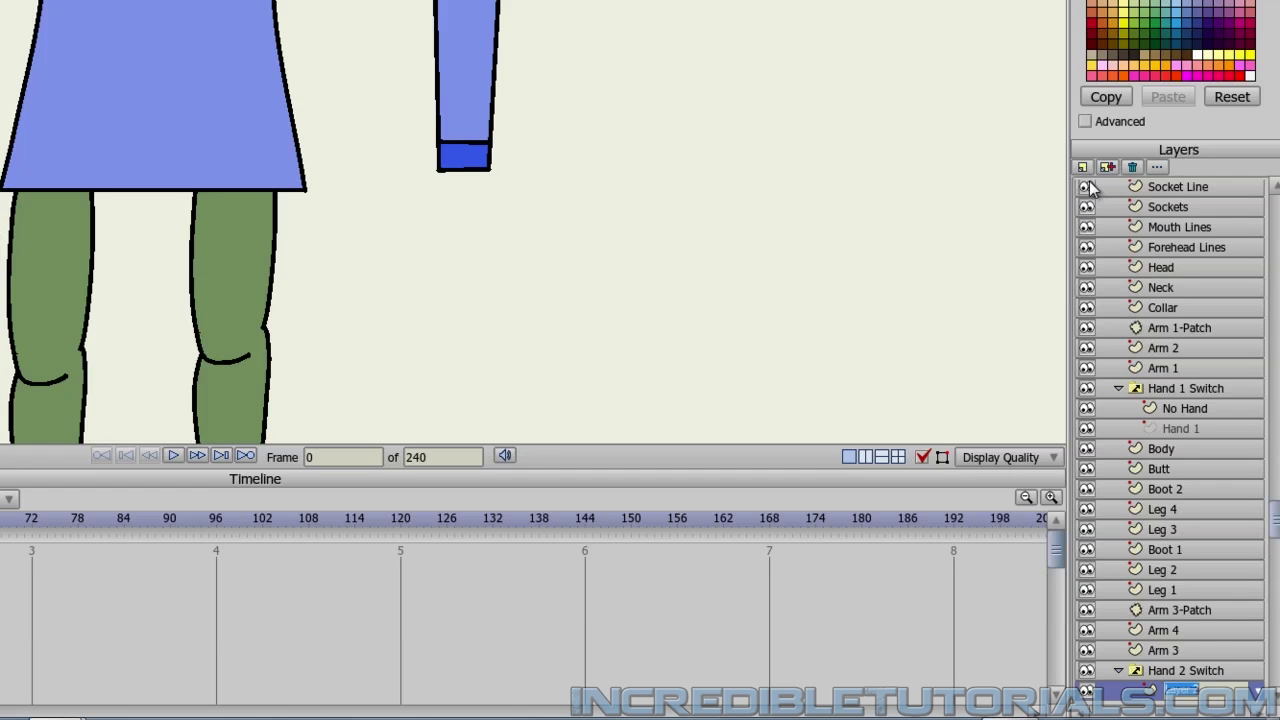
pyautogui.write('No Hand')
pyautogui.press('Return')
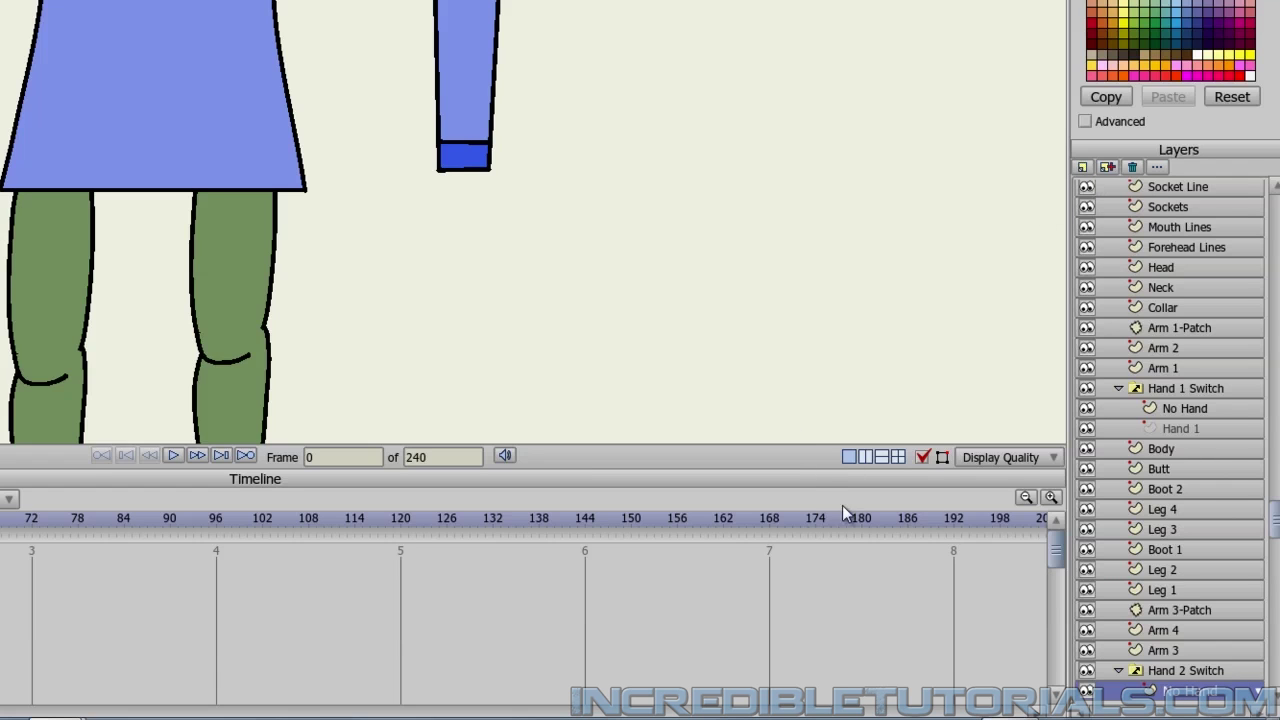
# Scroll the Layers panel back to the top and select the Mouth Switch layer.
pyautogui.moveTo(1277, 540); pyautogui.dragTo(1275, 199)
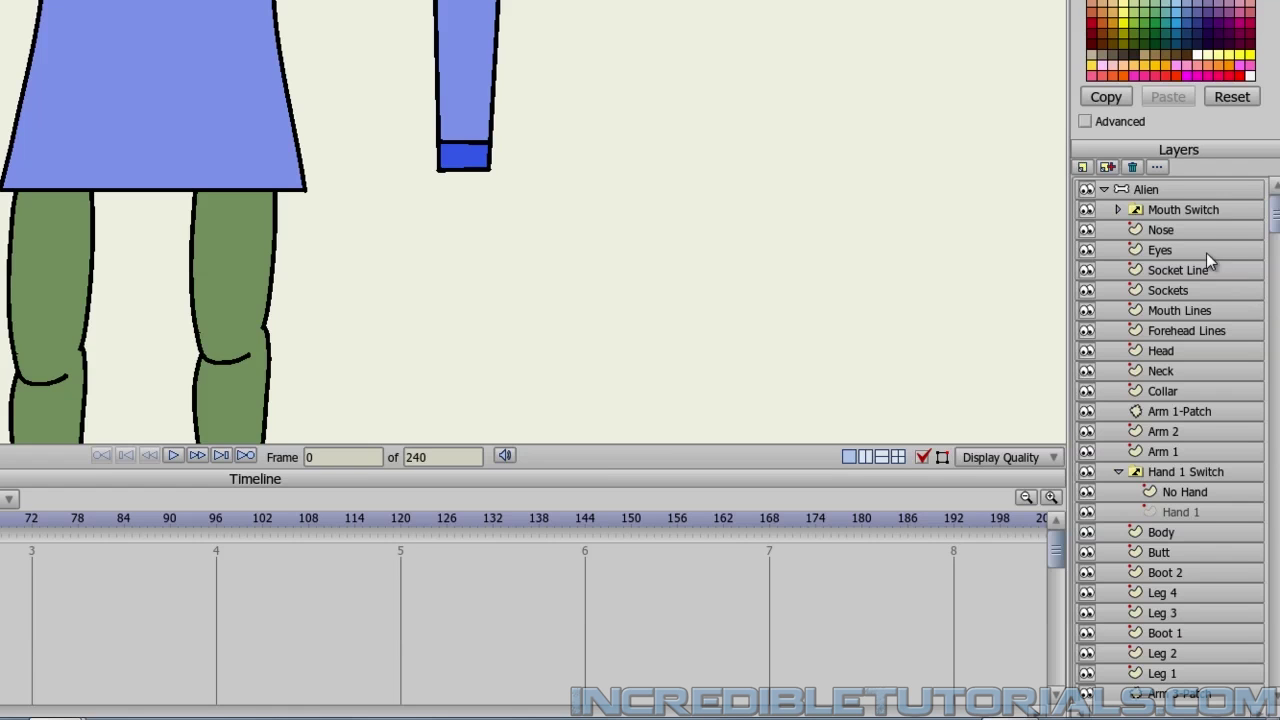
pyautogui.scroll(3, 744, 235)
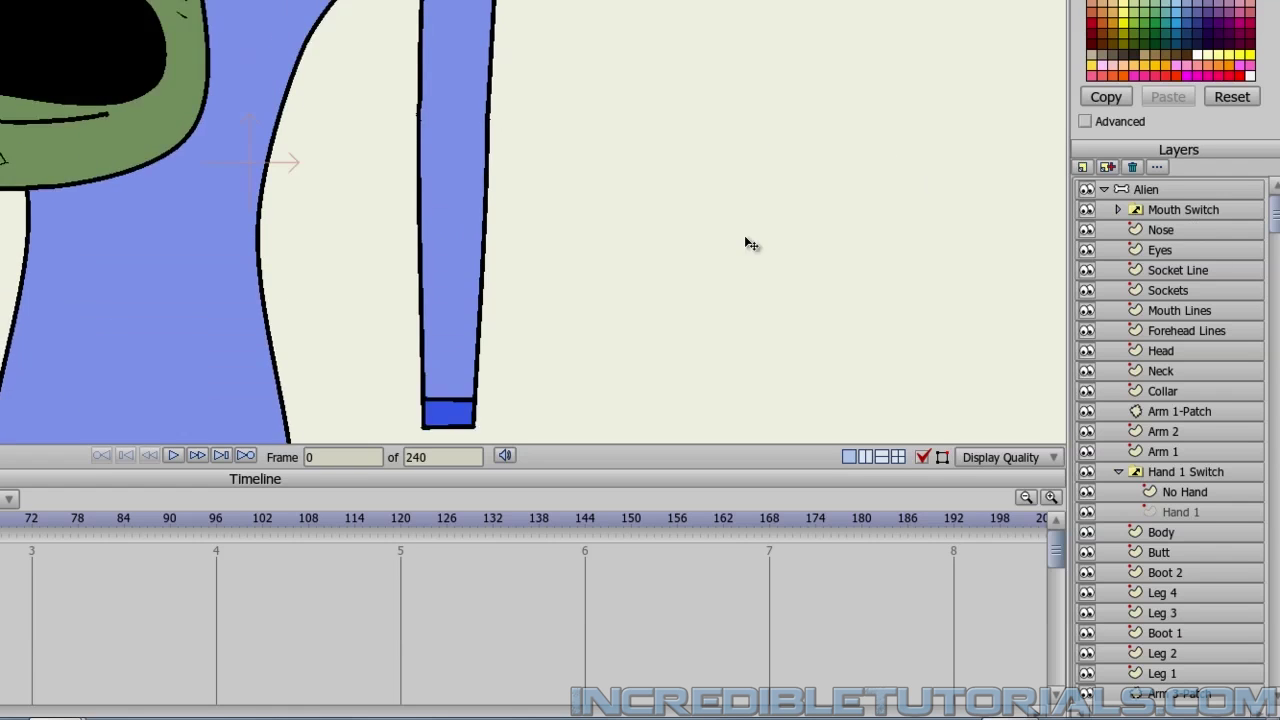
pyautogui.scroll(-3, 745, 288)
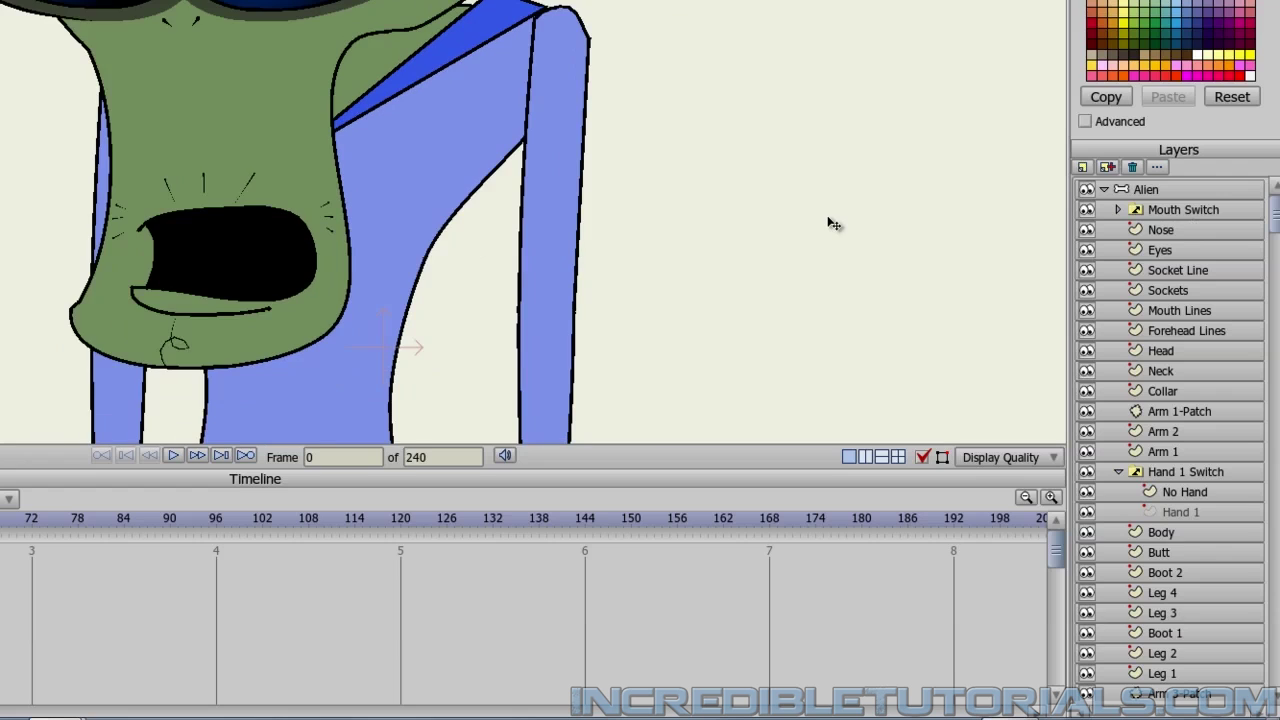
pyautogui.click(1164, 213)
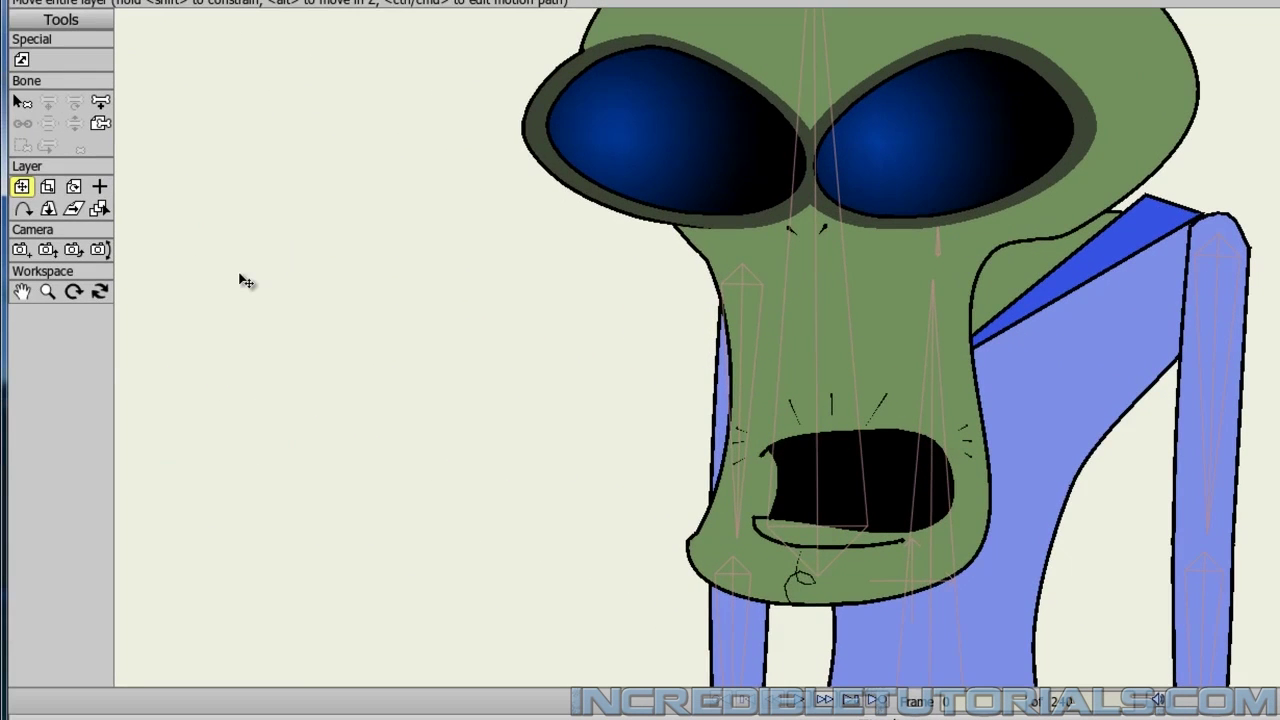
# Bind Mouth Switch to the head bone and set Hand 1 Switch to show Hand 1.
pyautogui.click(99, 124)
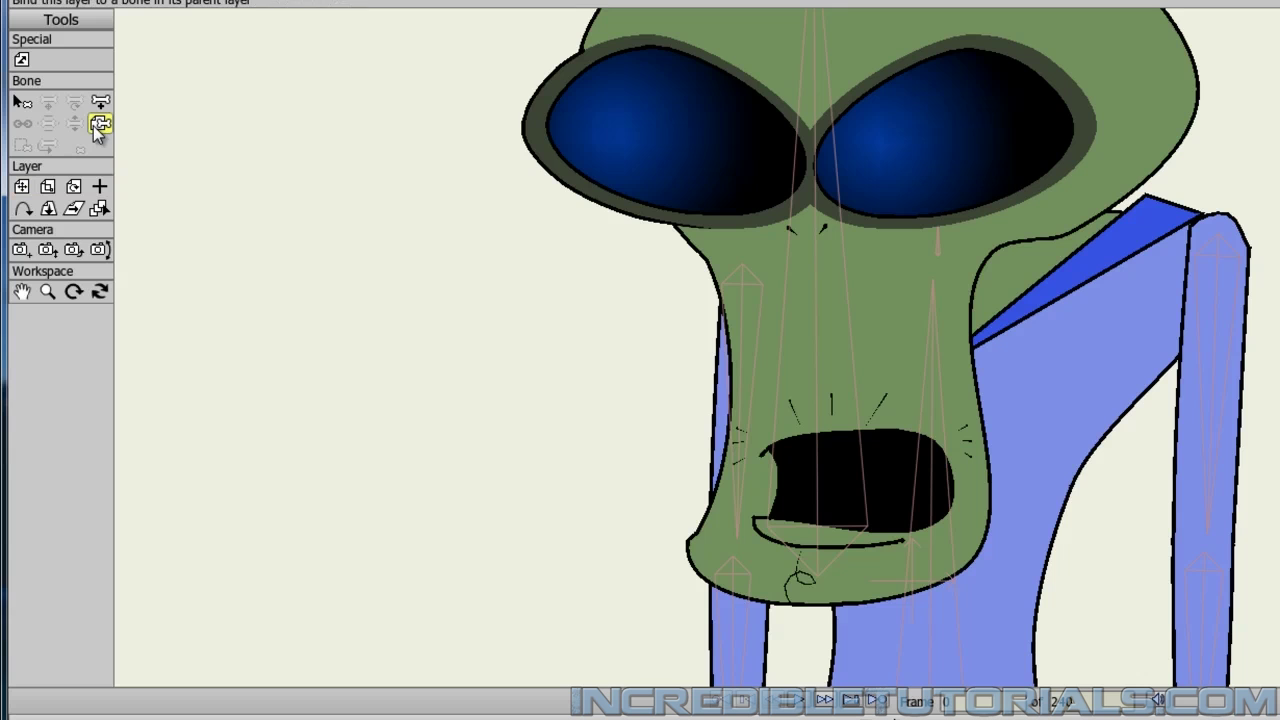
pyautogui.click(819, 312)
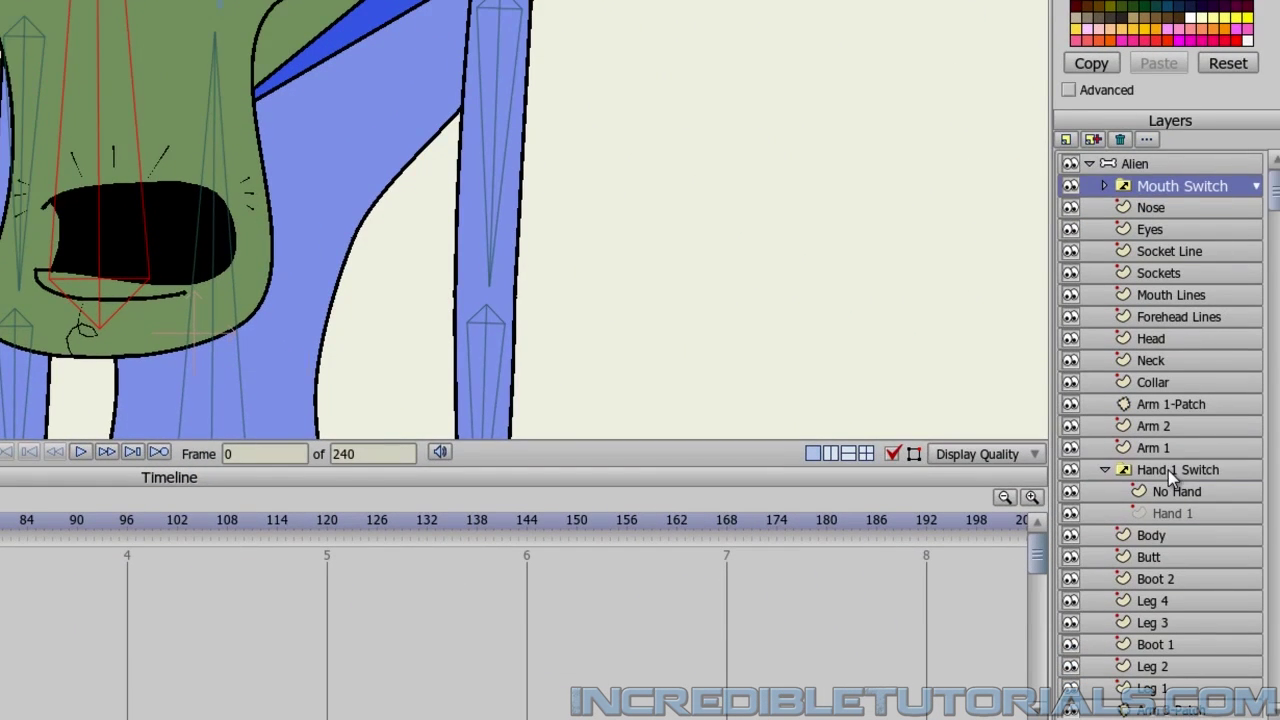
pyautogui.click(1168, 470)
pyautogui.scroll(-3, 743, 343)
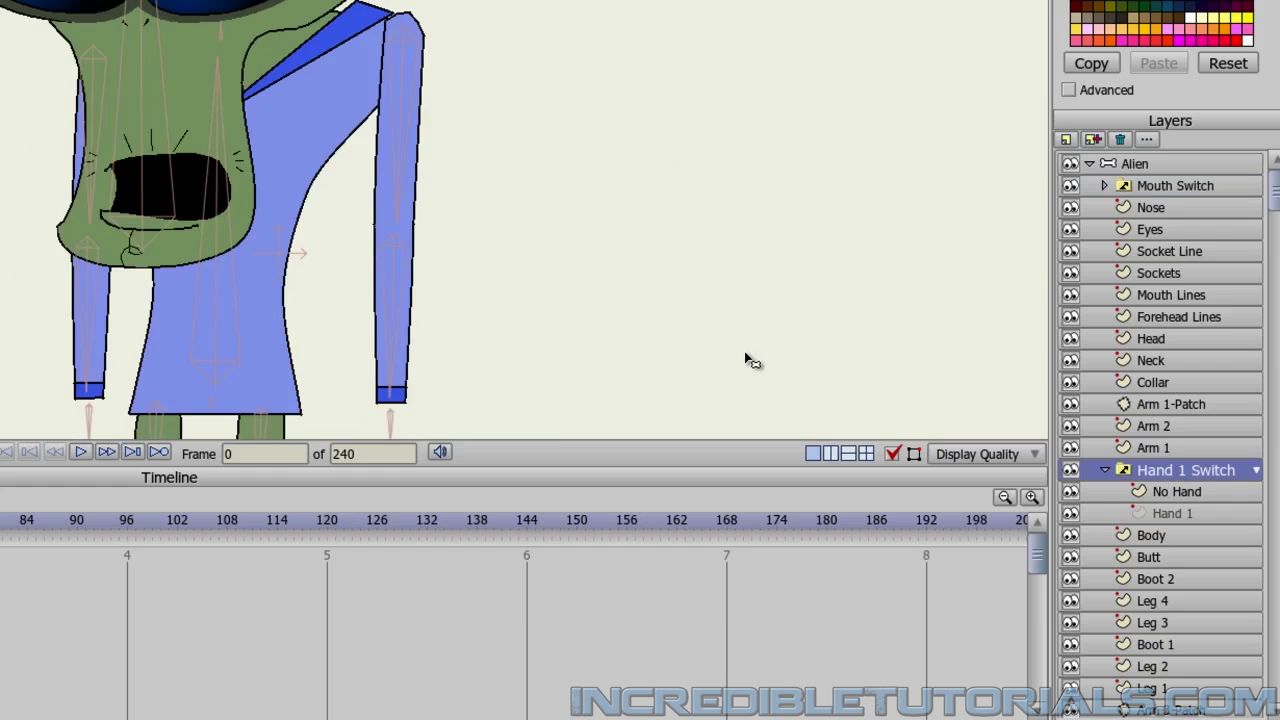
pyautogui.scroll(5, 718, 133)
pyautogui.scroll(-3, 718, 133)
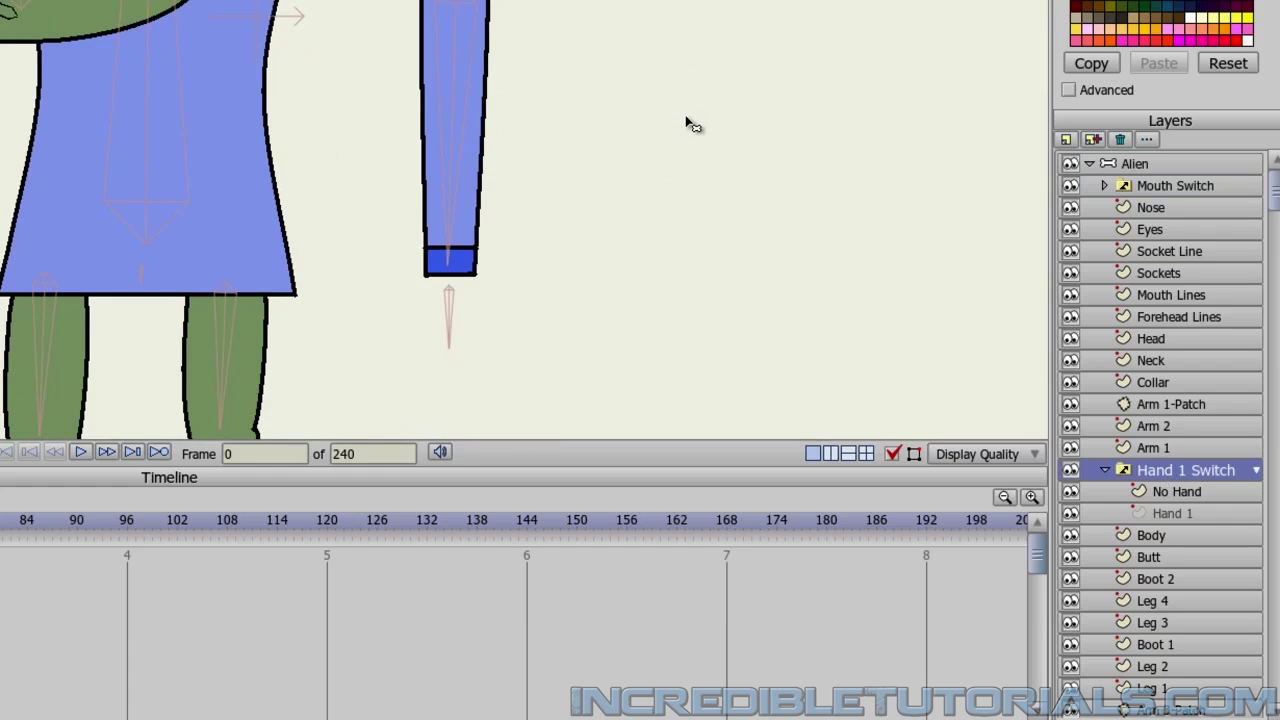
pyautogui.rightClick(1176, 474)
pyautogui.click(1192, 479)
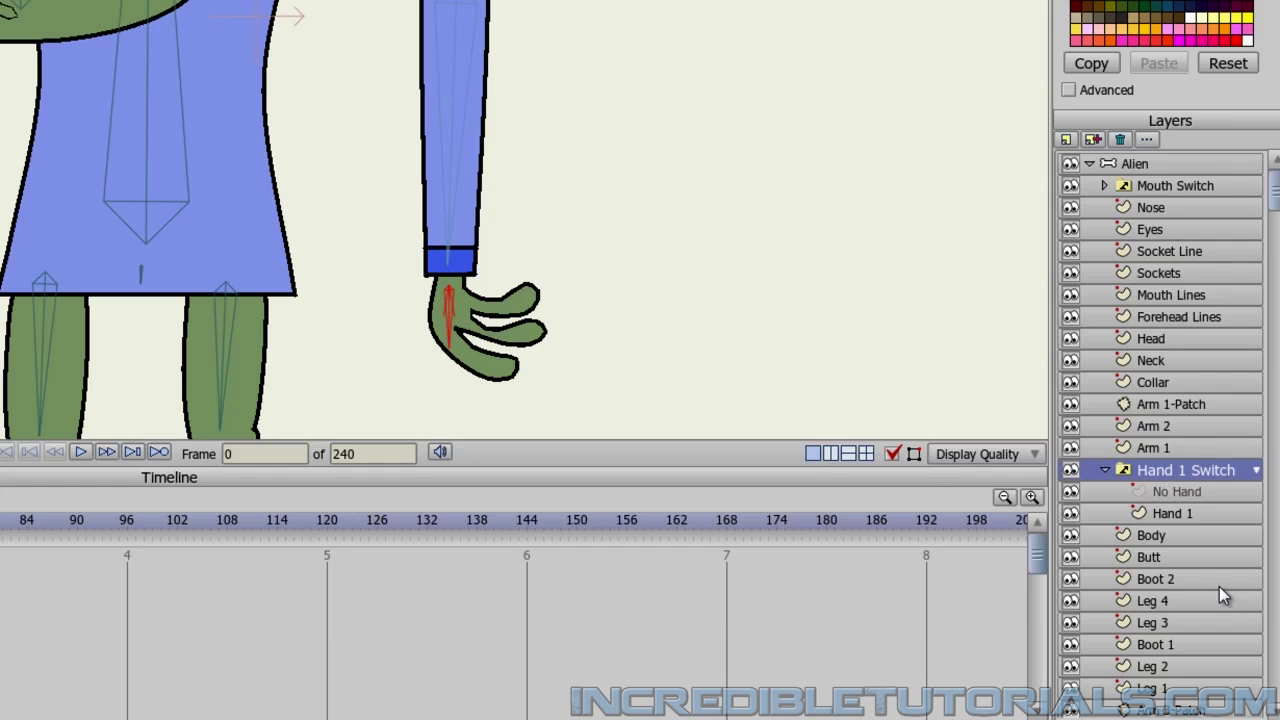
# Bind Hand 2 Switch to the other arm's hand bone and set it to show Hand 2.
pyautogui.scroll(-3, 1219, 590)
pyautogui.click(1180, 643)
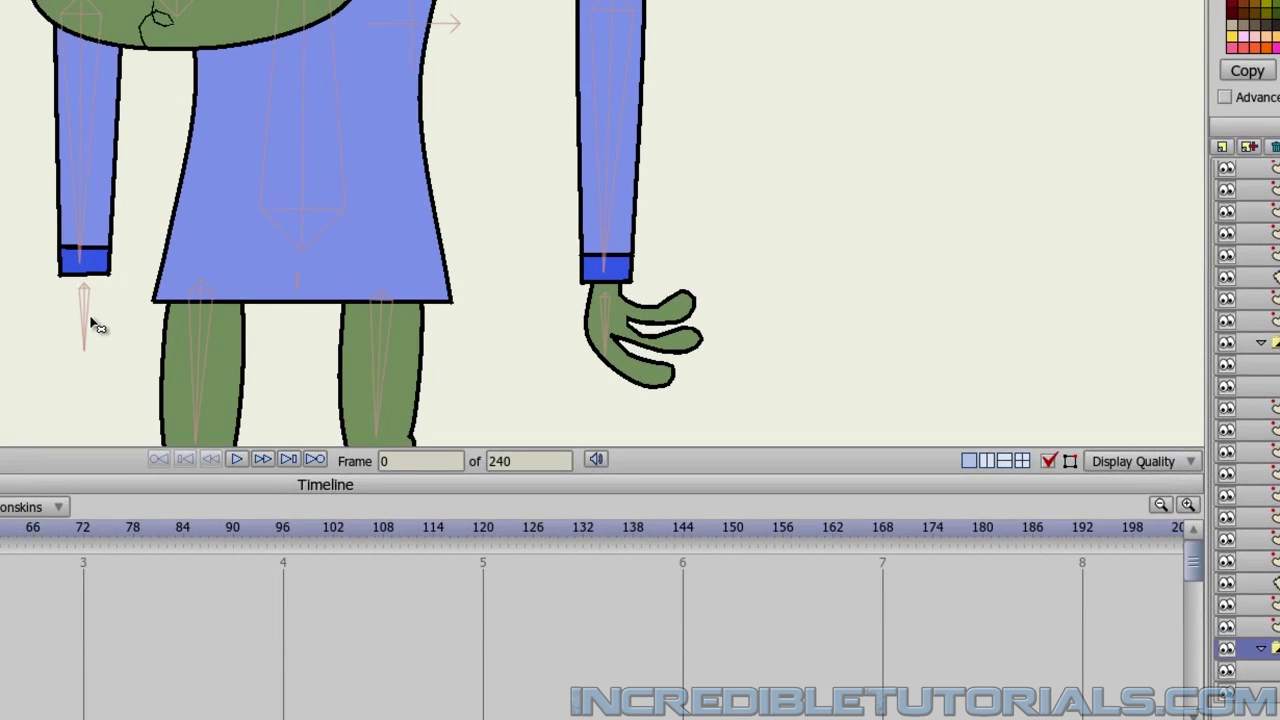
pyautogui.click(91, 320)
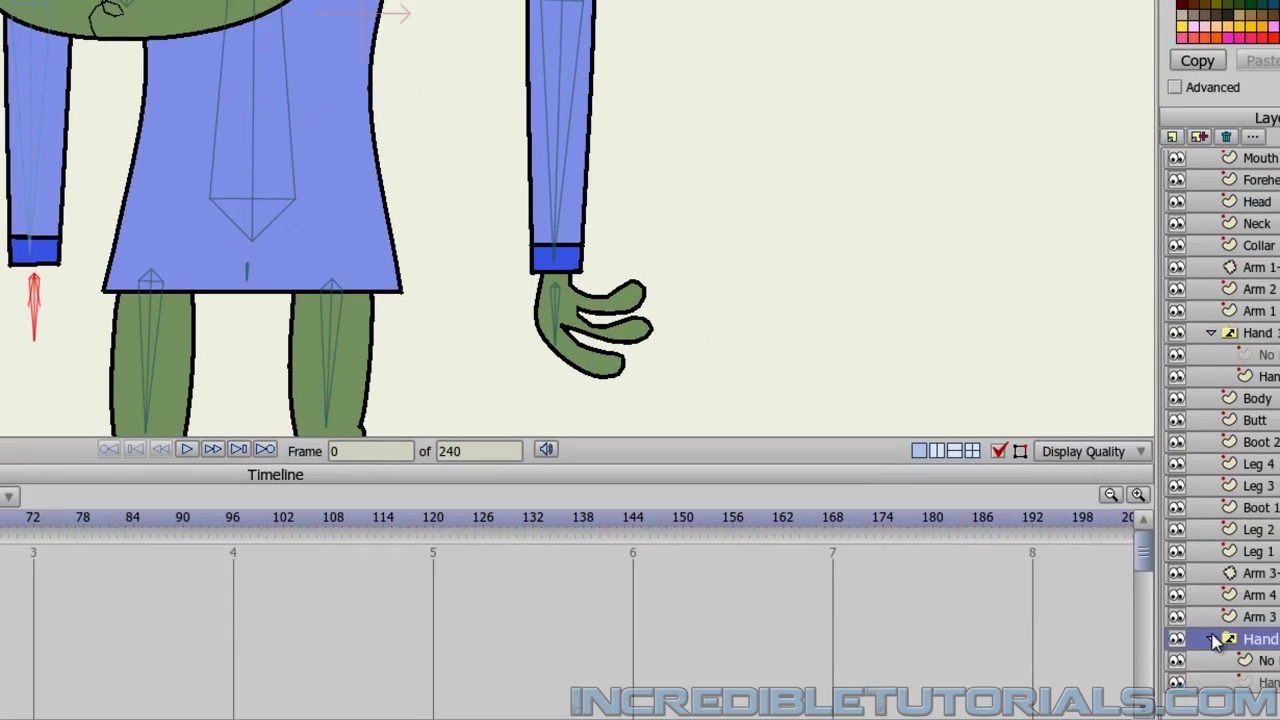
pyautogui.rightClick(1279, 651)
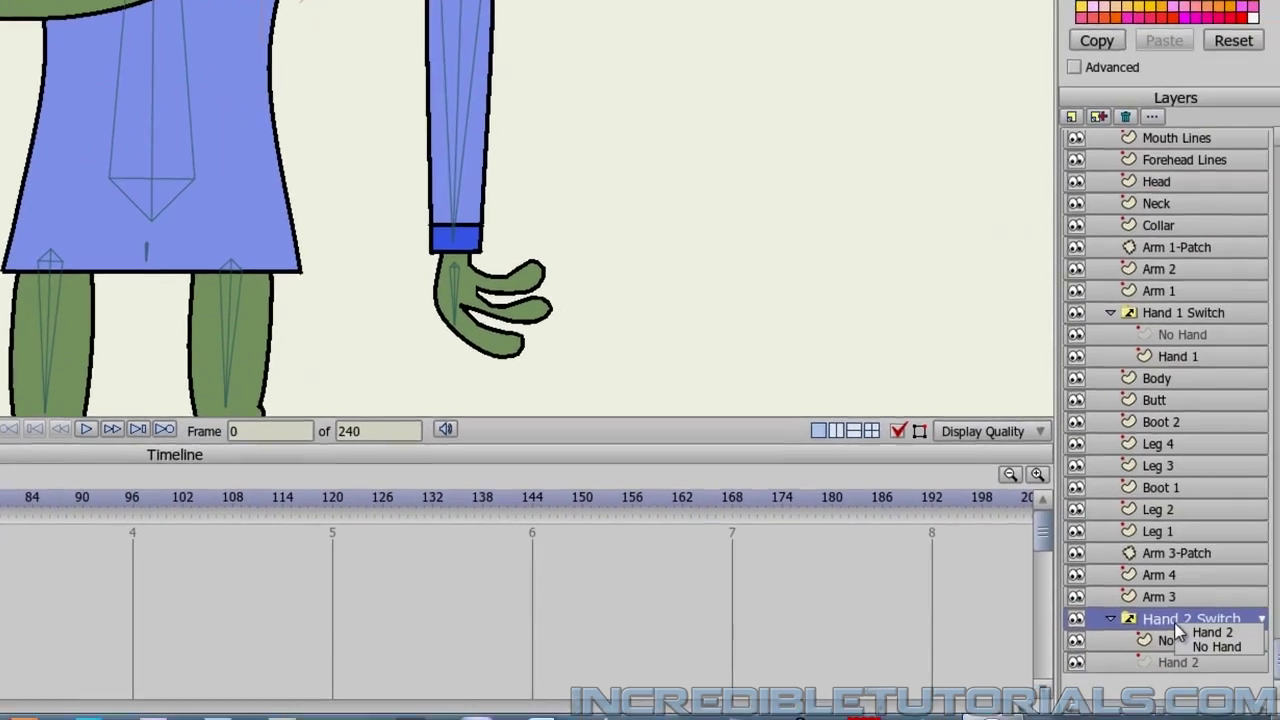
pyautogui.click(1231, 628)
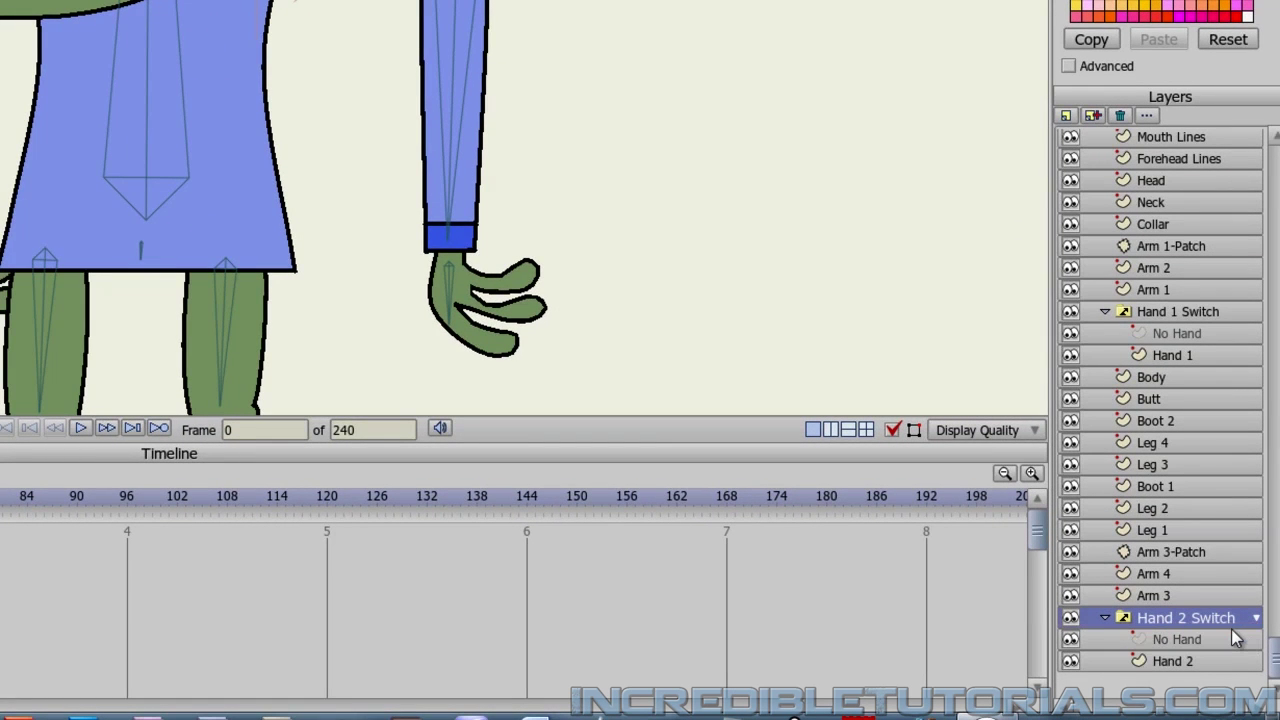